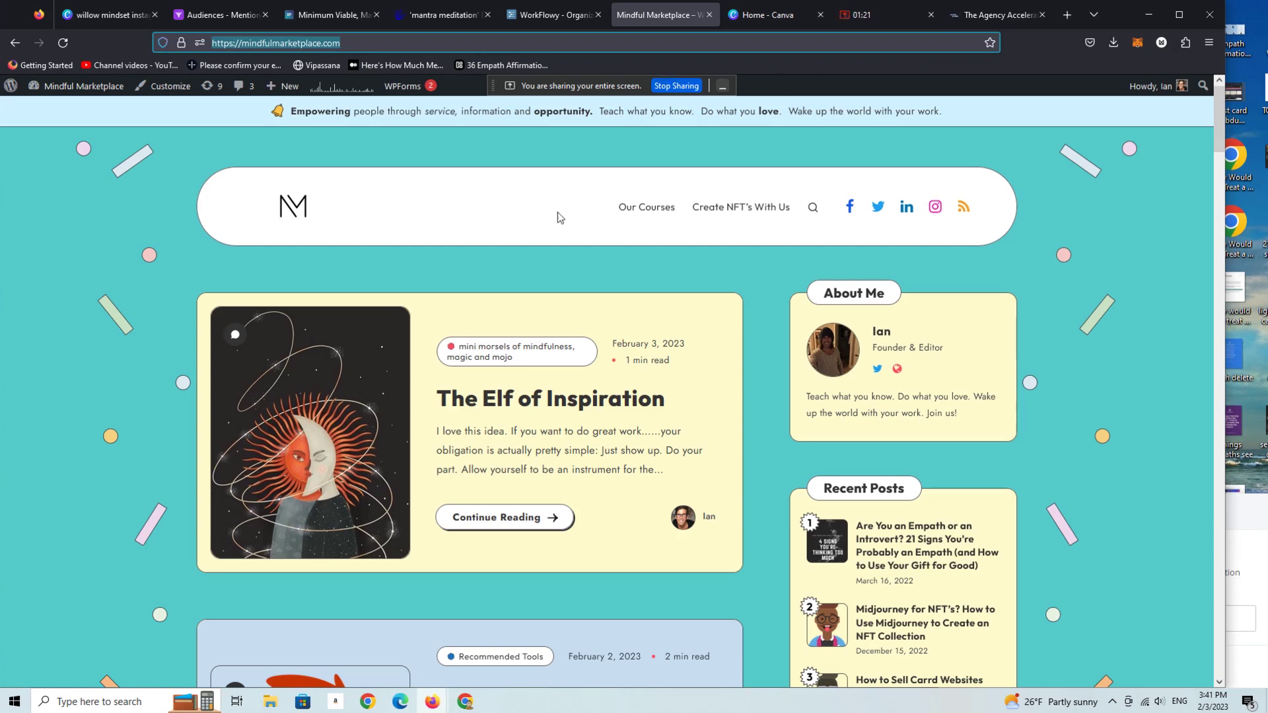
Go from the public Mindful Marketplace homepage to its WordPress admin Dashboard.
mouse_move(86, 87)
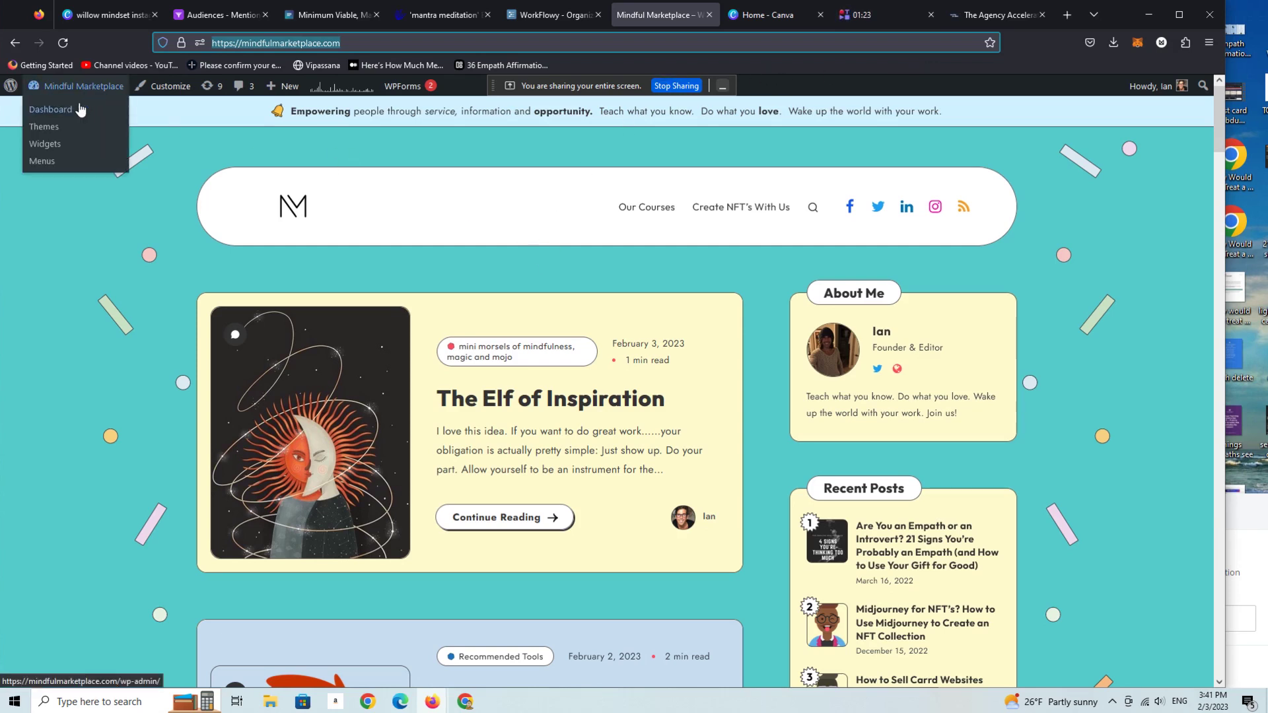
left_click(75, 110)
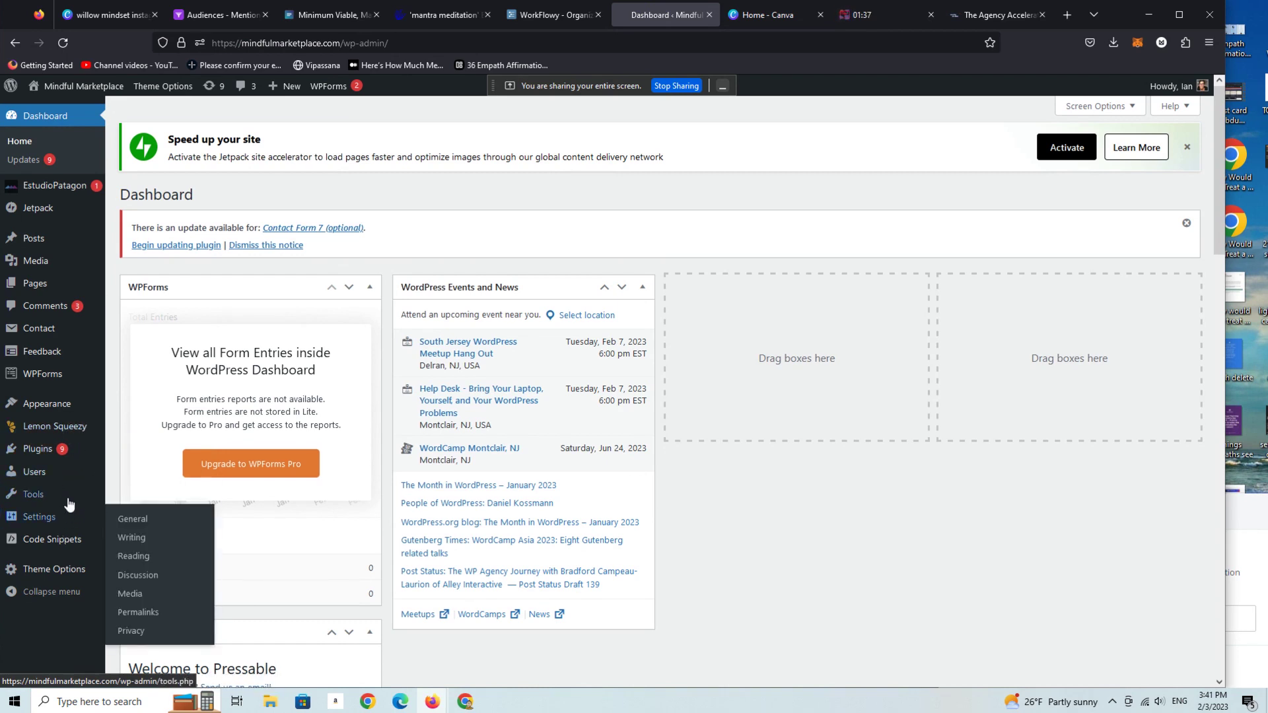
mouse_move(70, 502)
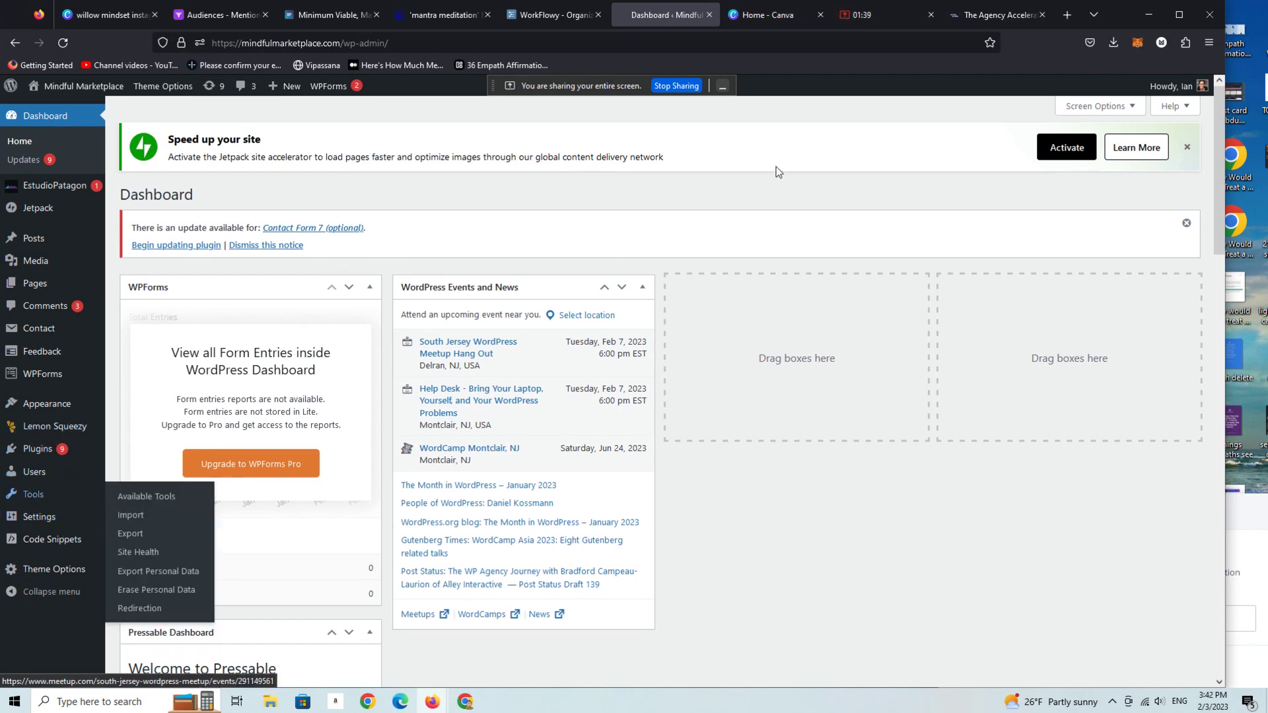
Browse the Agency Accelerator course path in Pathwright, then return to the WordPress Dashboard.
left_click(983, 16)
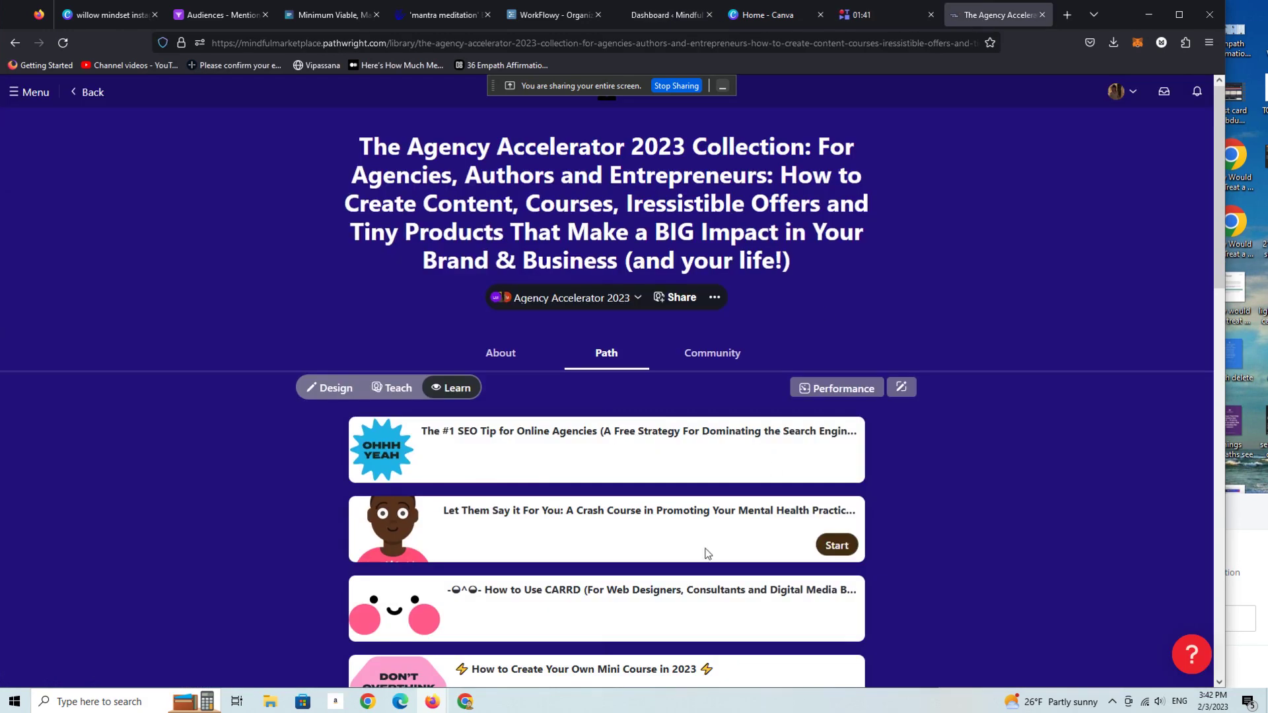
left_click_drag(1223, 215, 1176, 171)
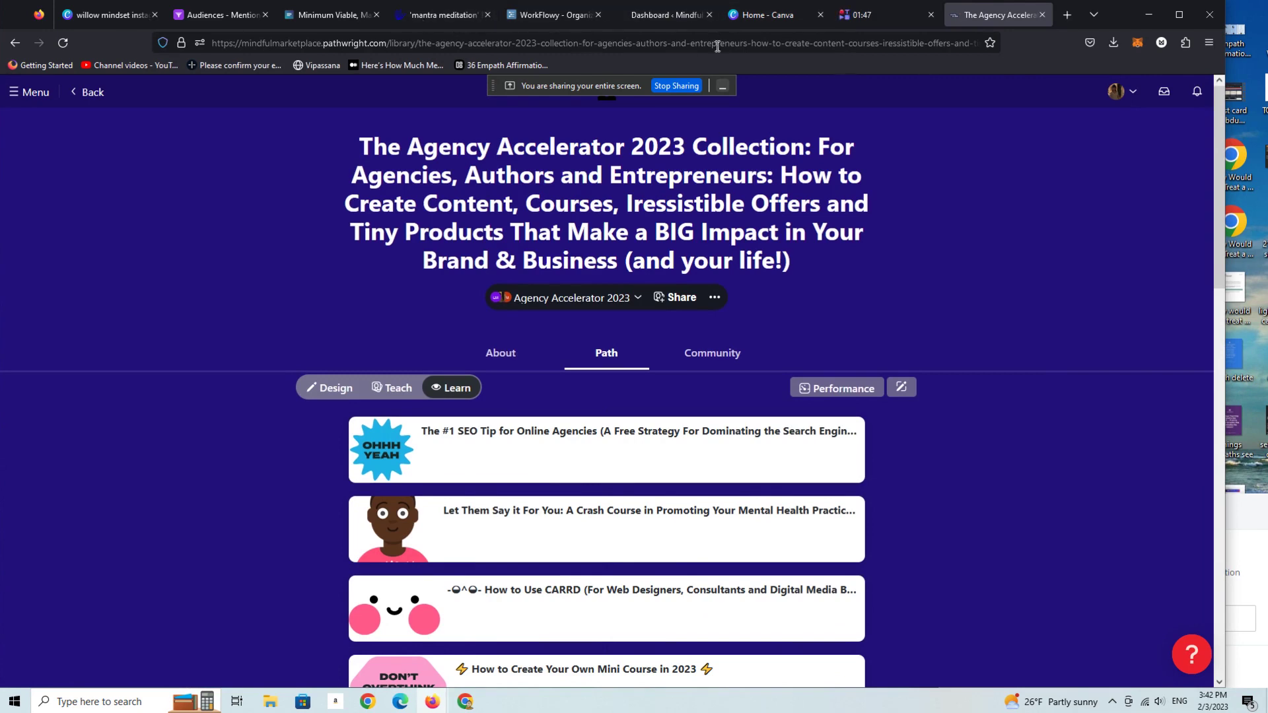
left_click(652, 17)
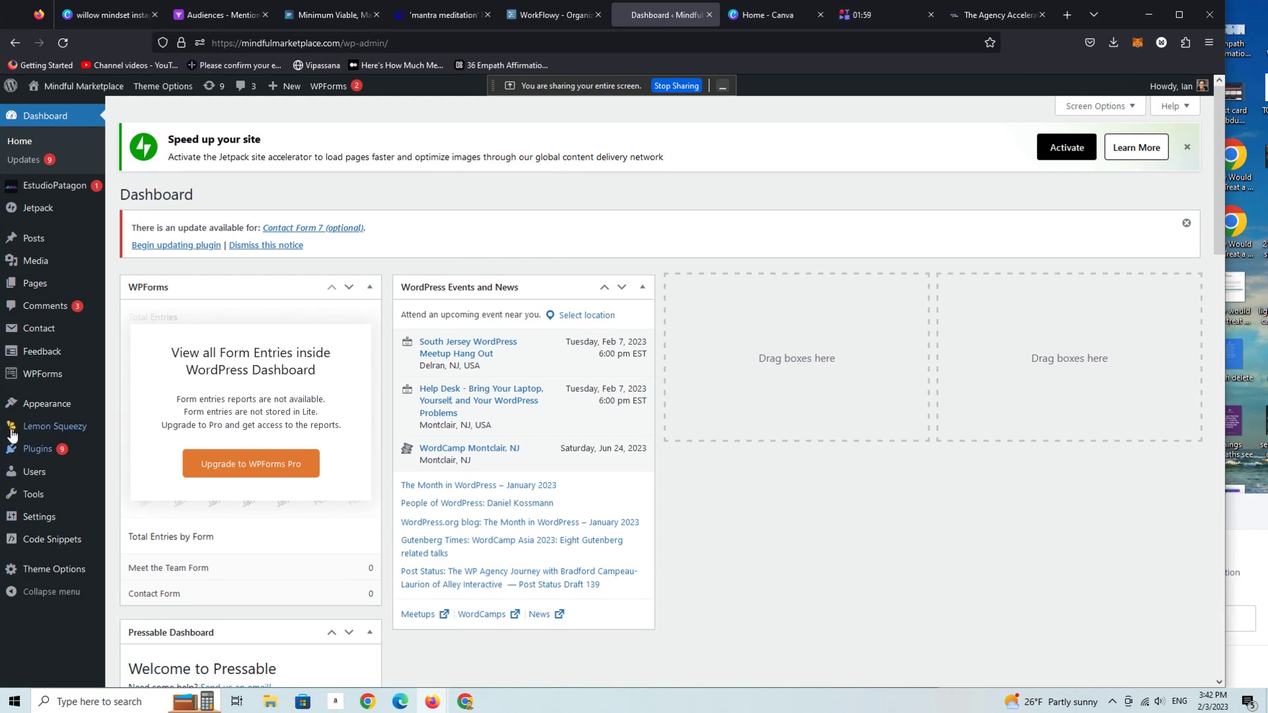
Look through the installed plugins list, then go to Add Plugins with the search box focused.
mouse_move(41, 457)
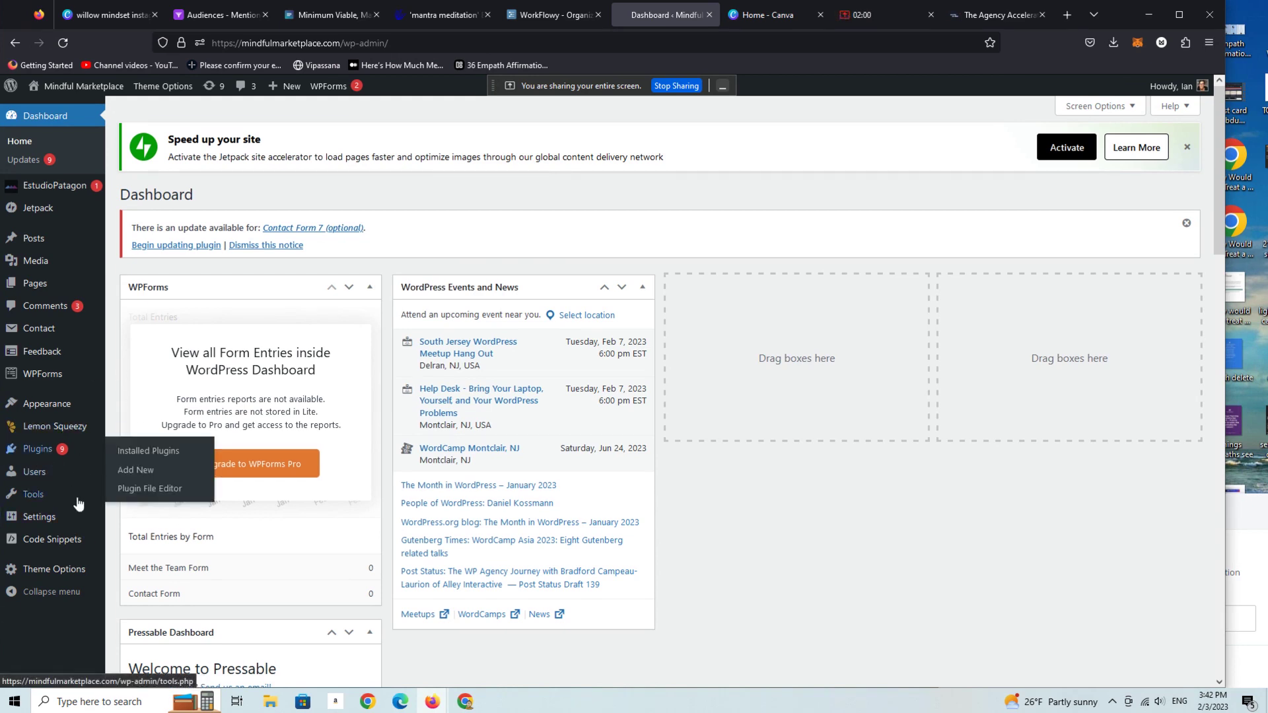
left_click(40, 454)
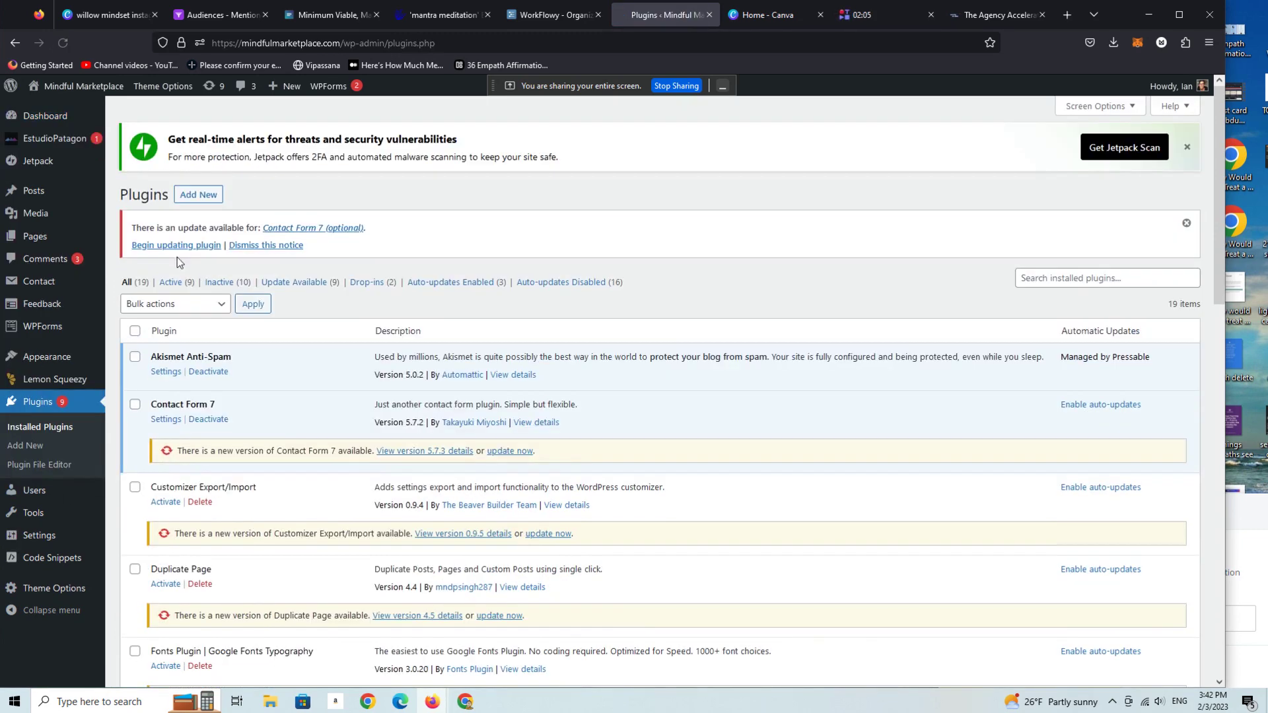
left_click_drag(1221, 283, 1242, 627)
scroll(283, 469, "up", 3)
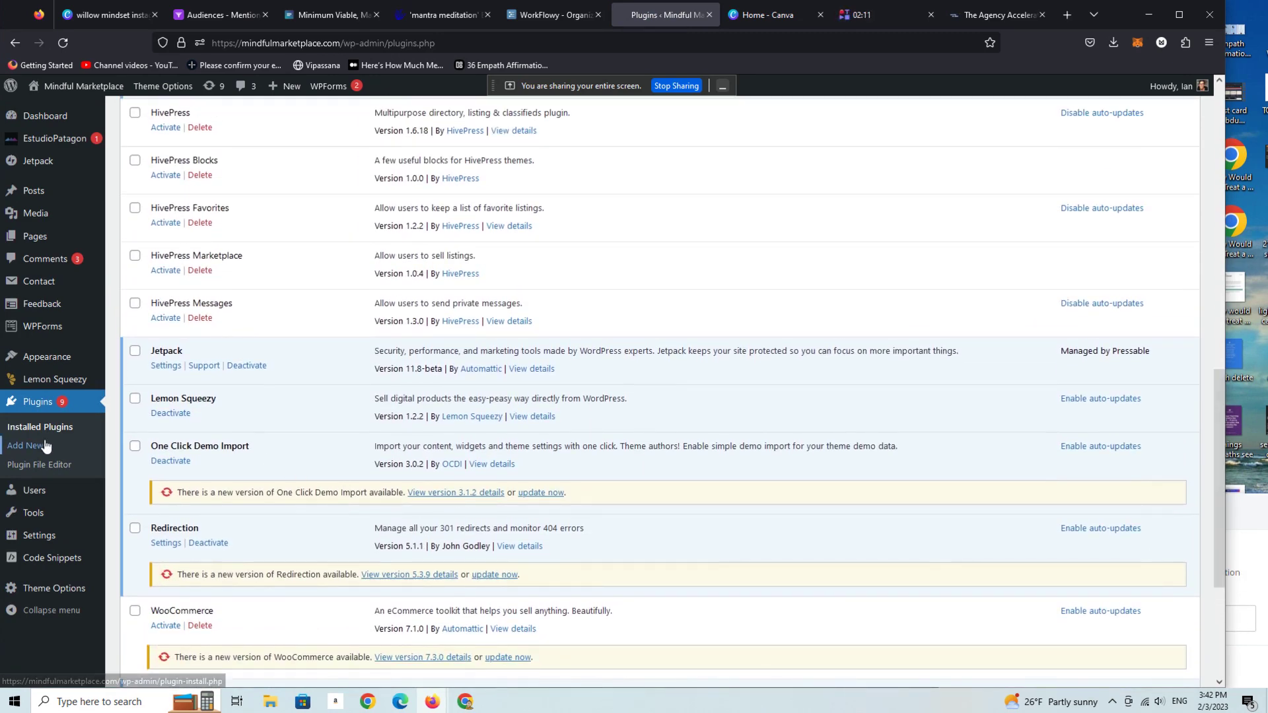
left_click(26, 446)
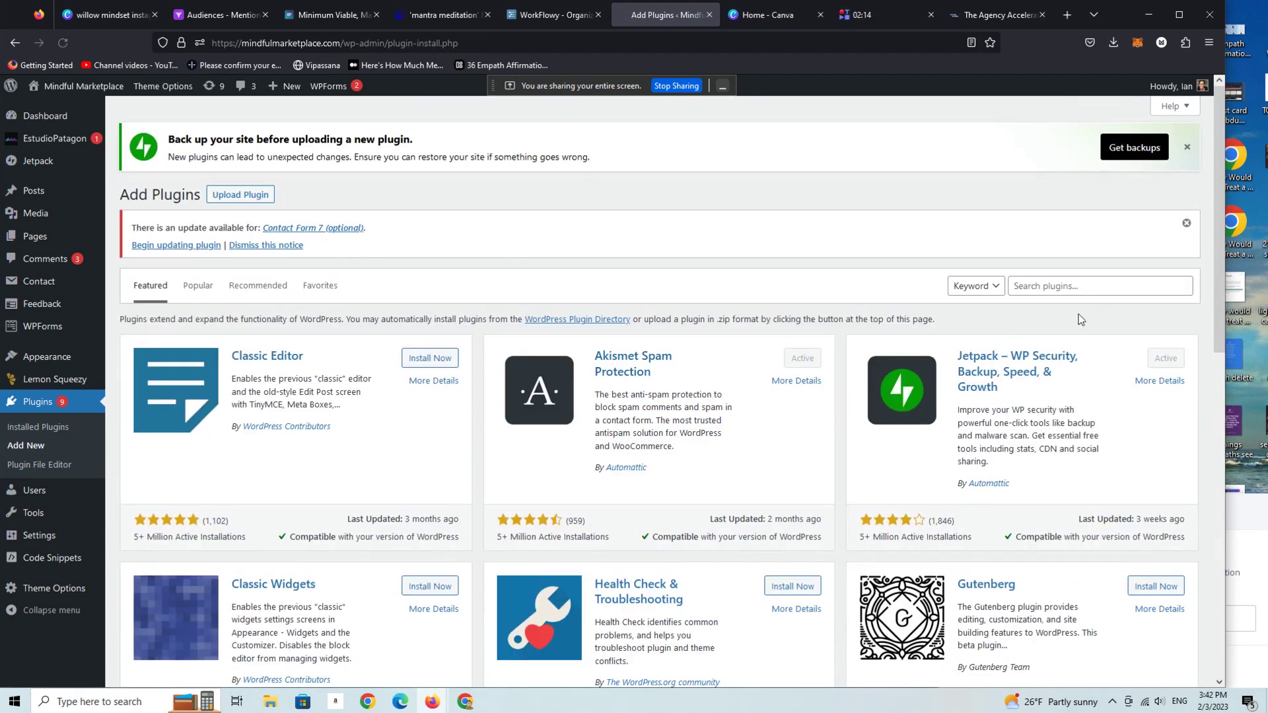
left_click(1068, 286)
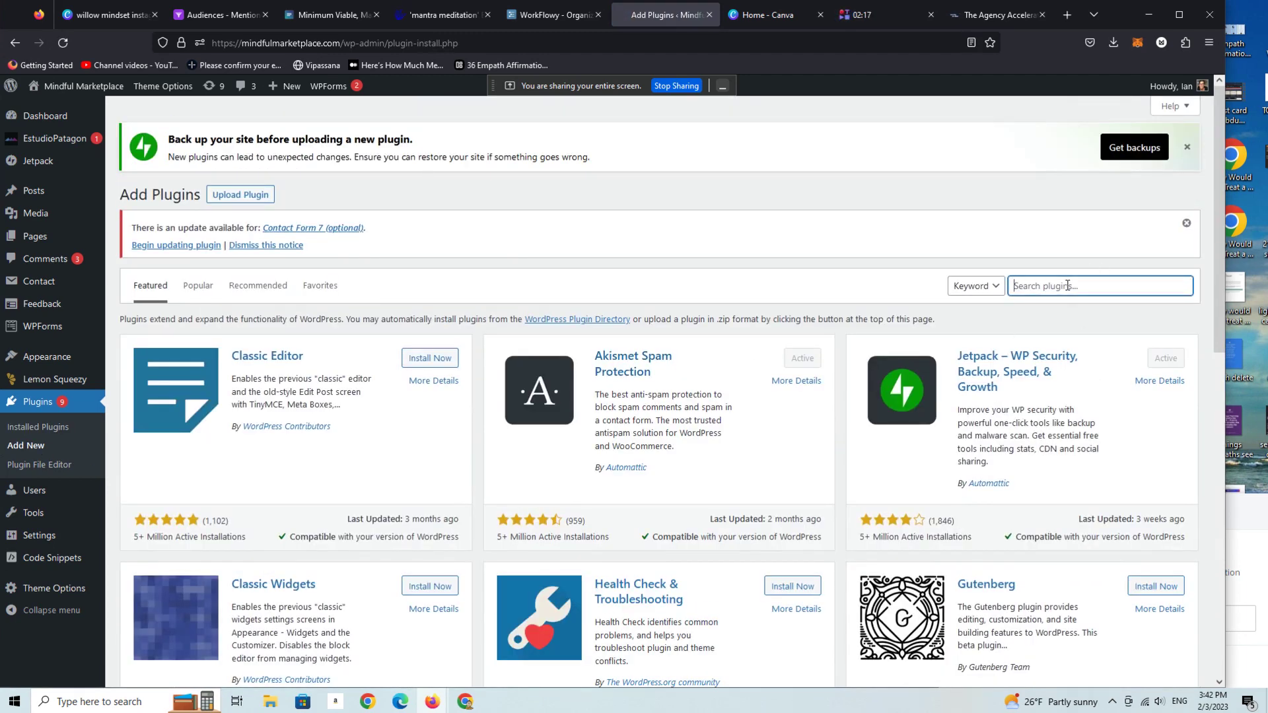
Search the plugin directory for 'lemonsqueezy' and confirm the Lemon Squeezy plugin is Active.
type("le")
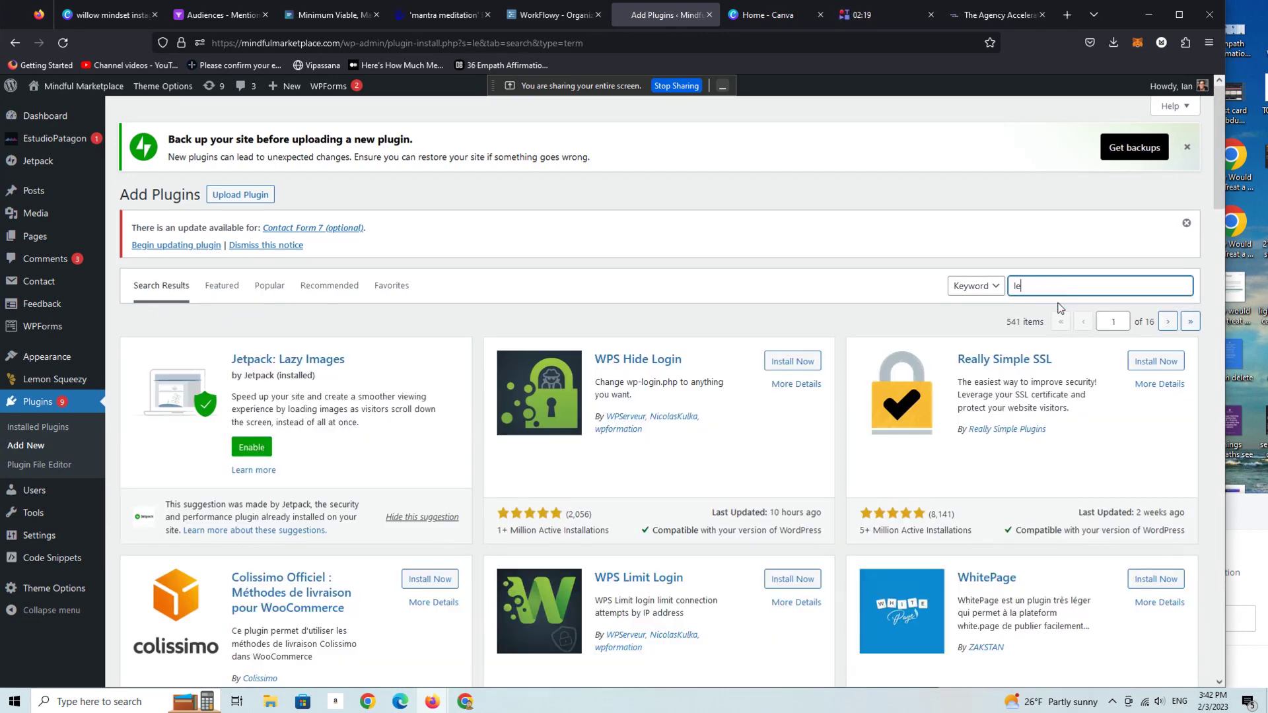
left_click(1059, 304)
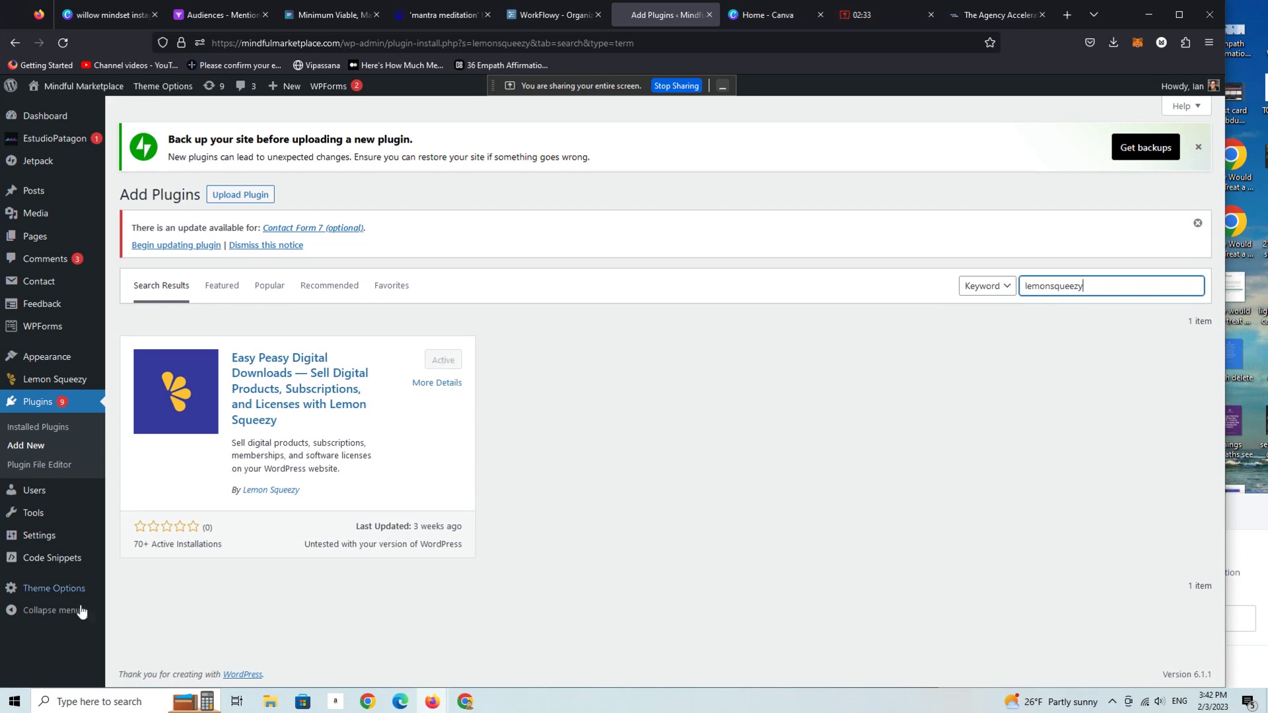
View the Lemon Squeezy Connect your store page confirming the account is connected.
left_click(68, 382)
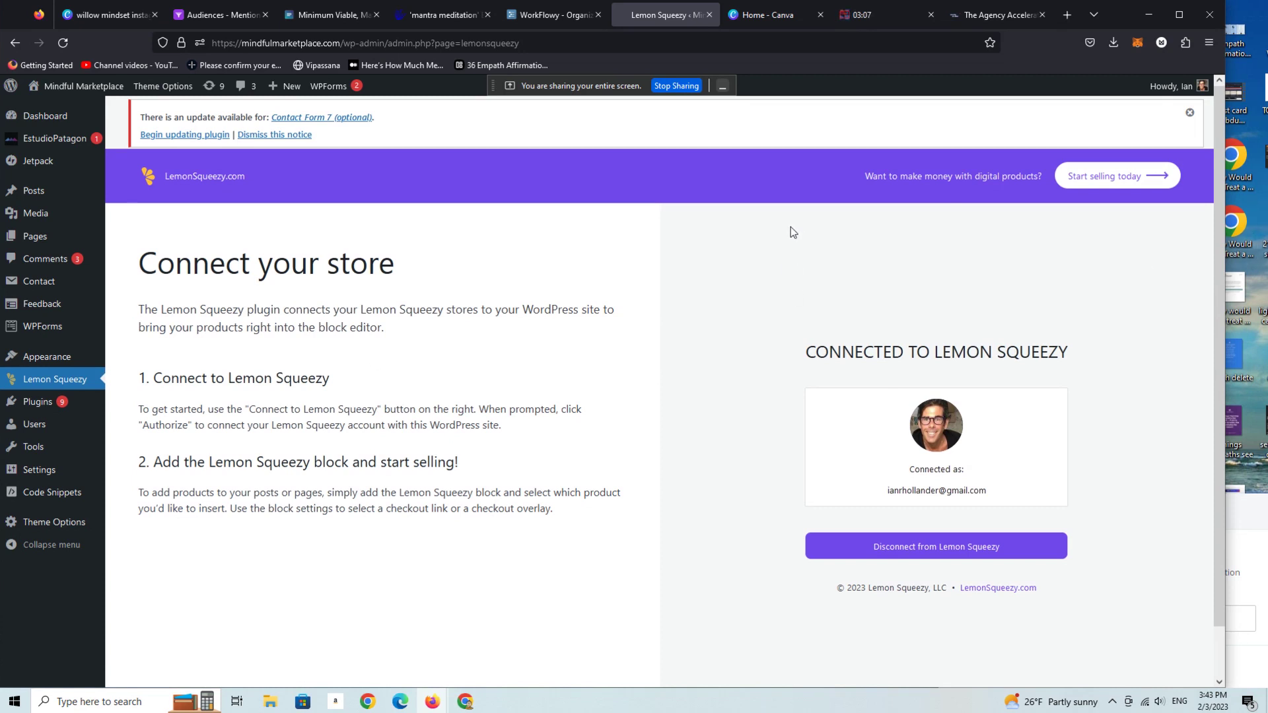
mouse_move(37, 196)
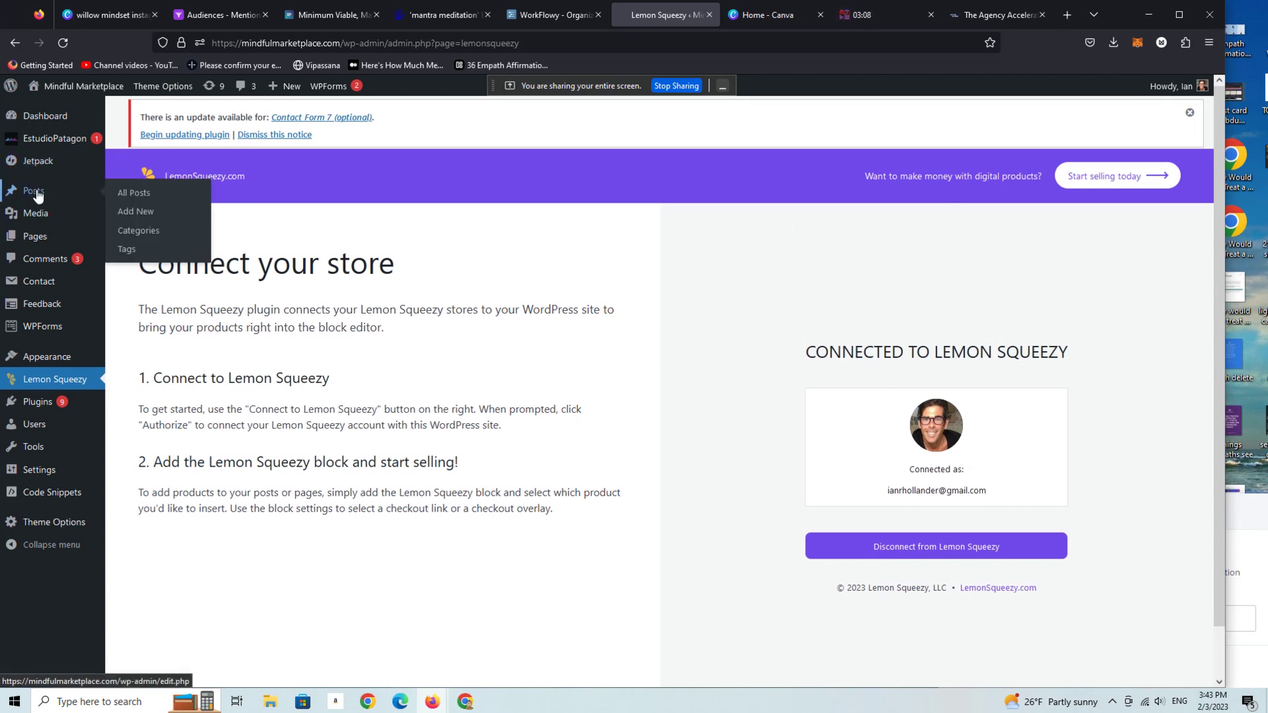
Go to All Posts and start a new blank post.
left_click(149, 198)
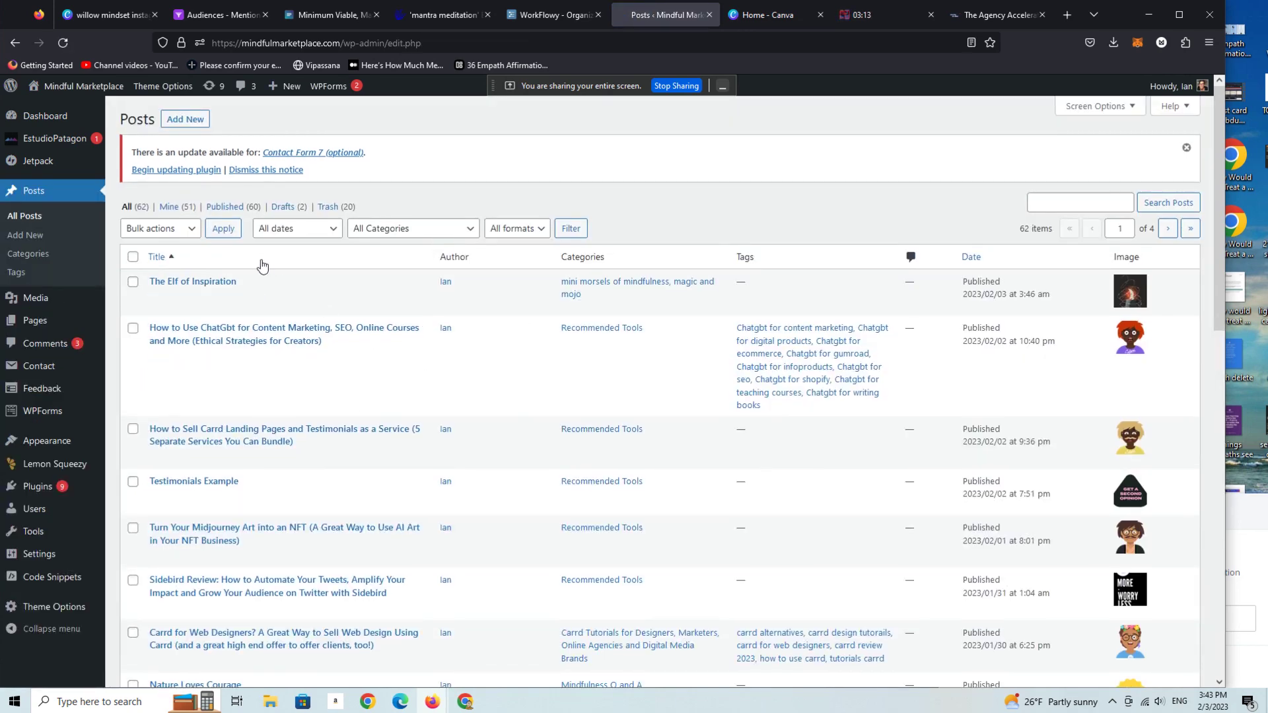
left_click(189, 121)
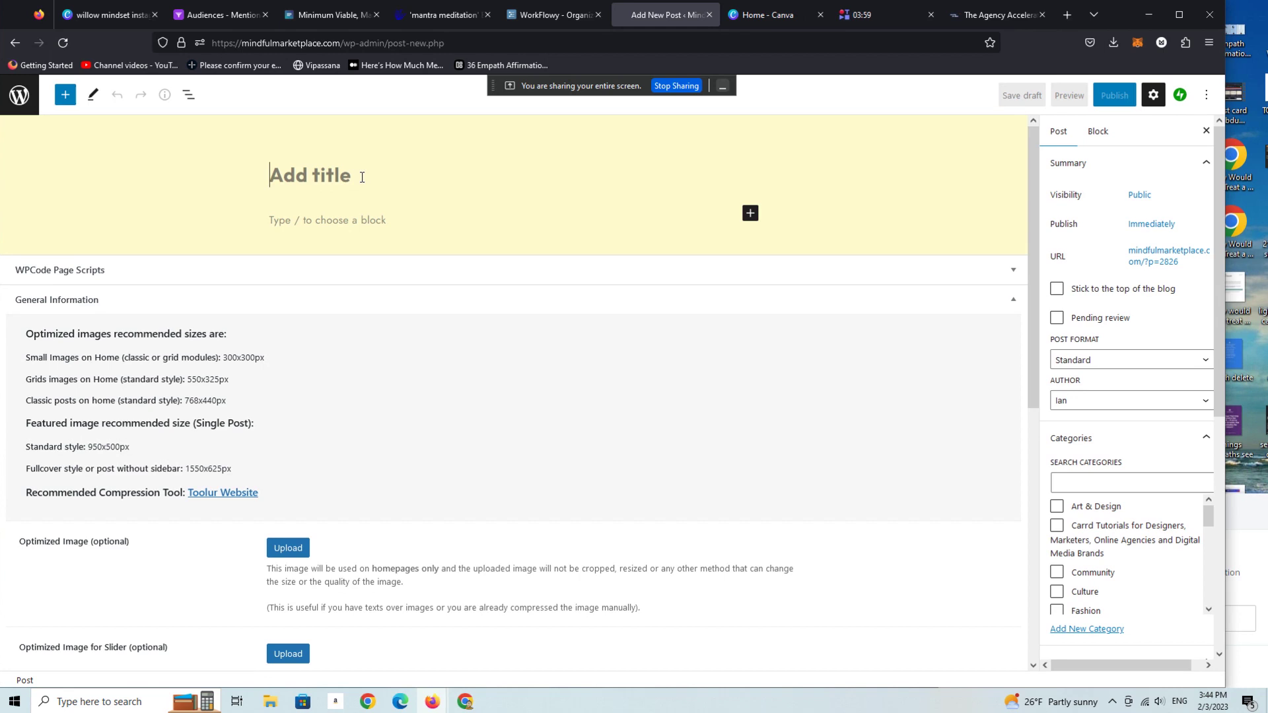
Title the post 'This is going to be a poster, I want to sell on Wordpress, using Lemonsqueezy'.
type("Le")
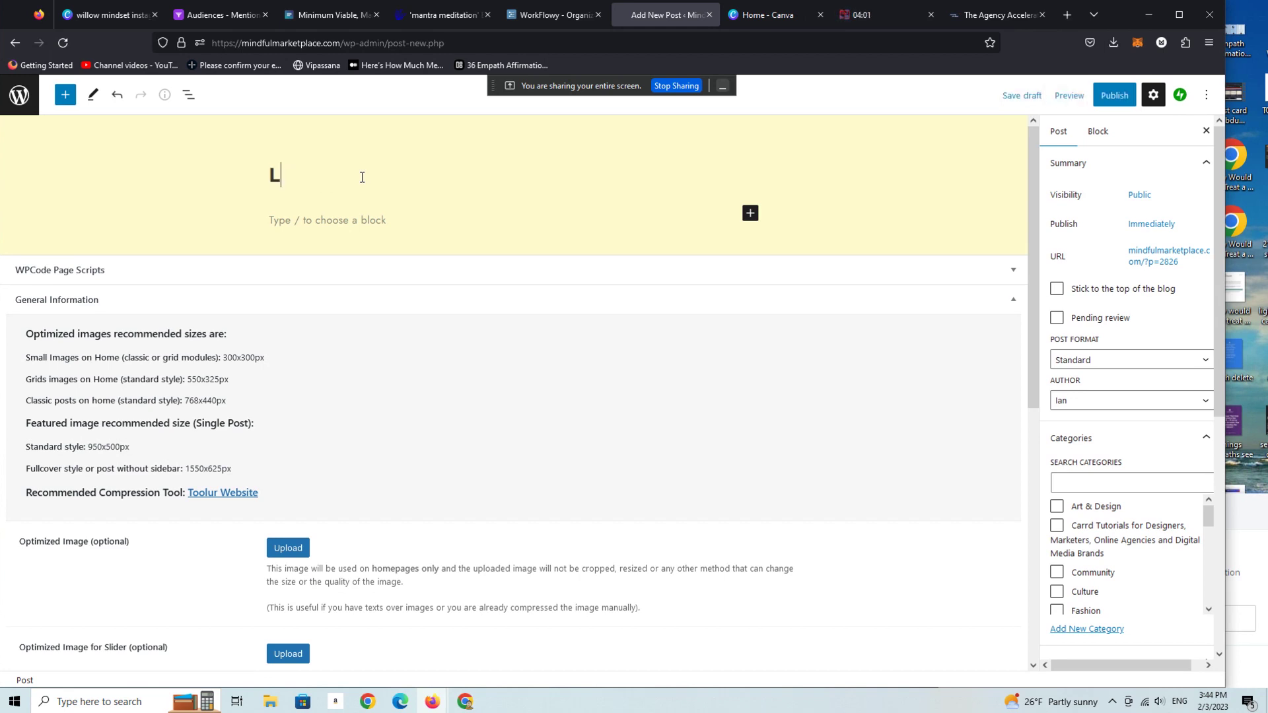
key("BackSpace")
key("BackSpace")
type("This is a")
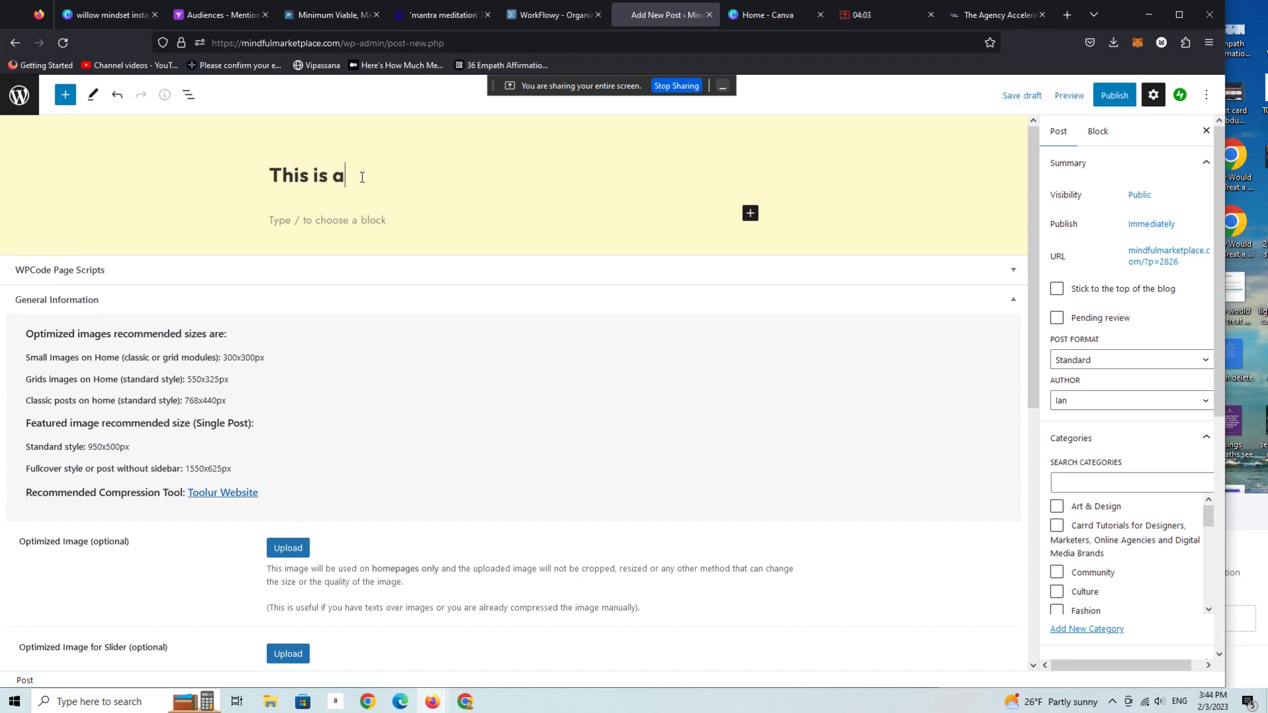
key("BackSpace")
type("going to be a p")
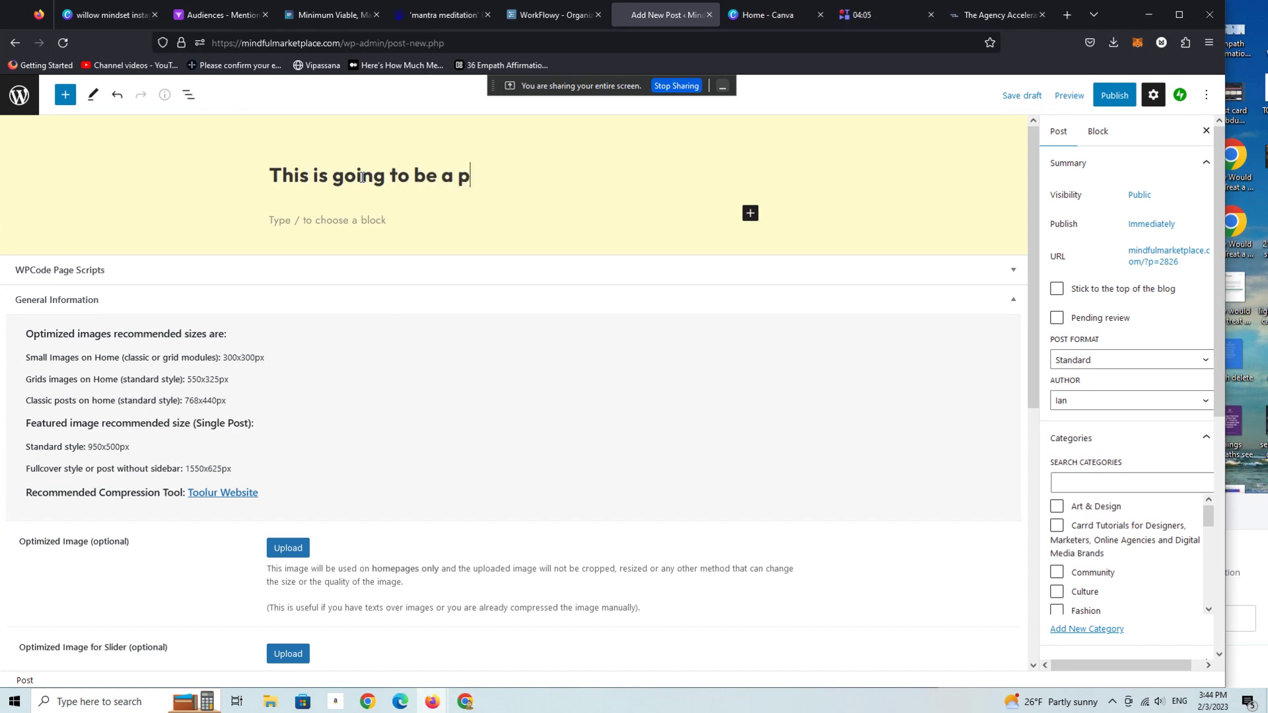
type("oster, I want to se")
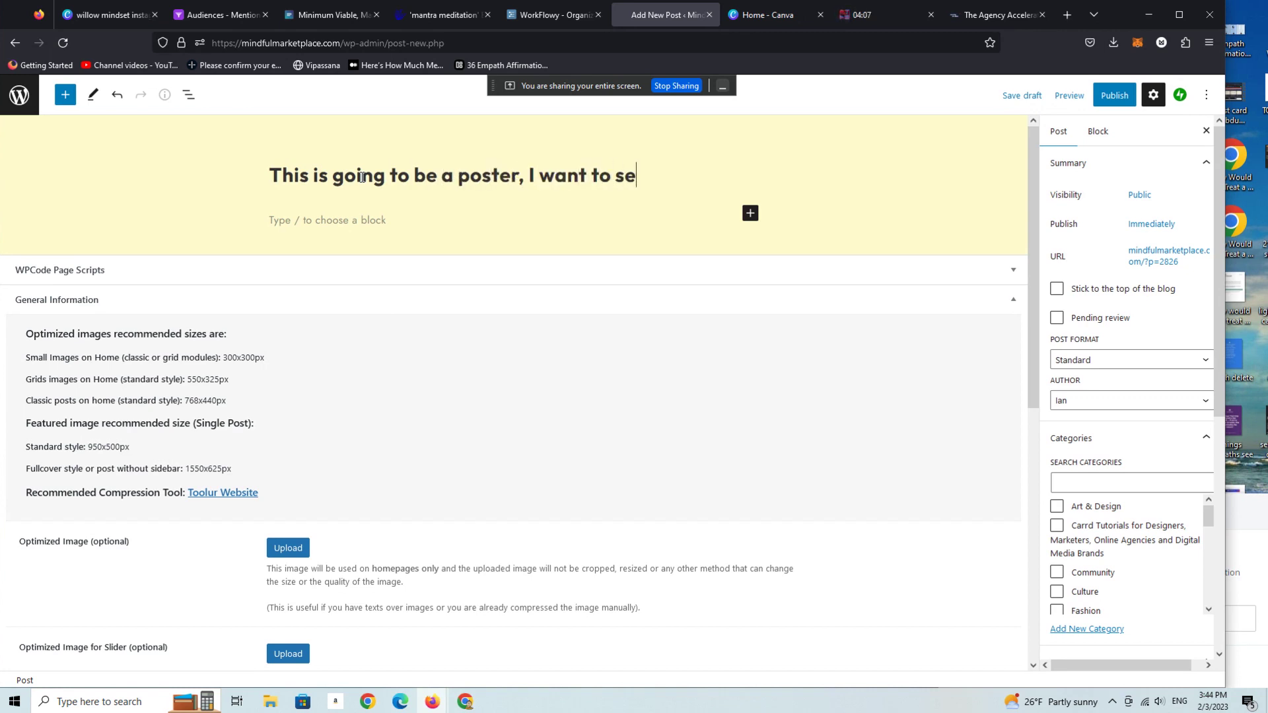
type("ll on Wordpress, using E")
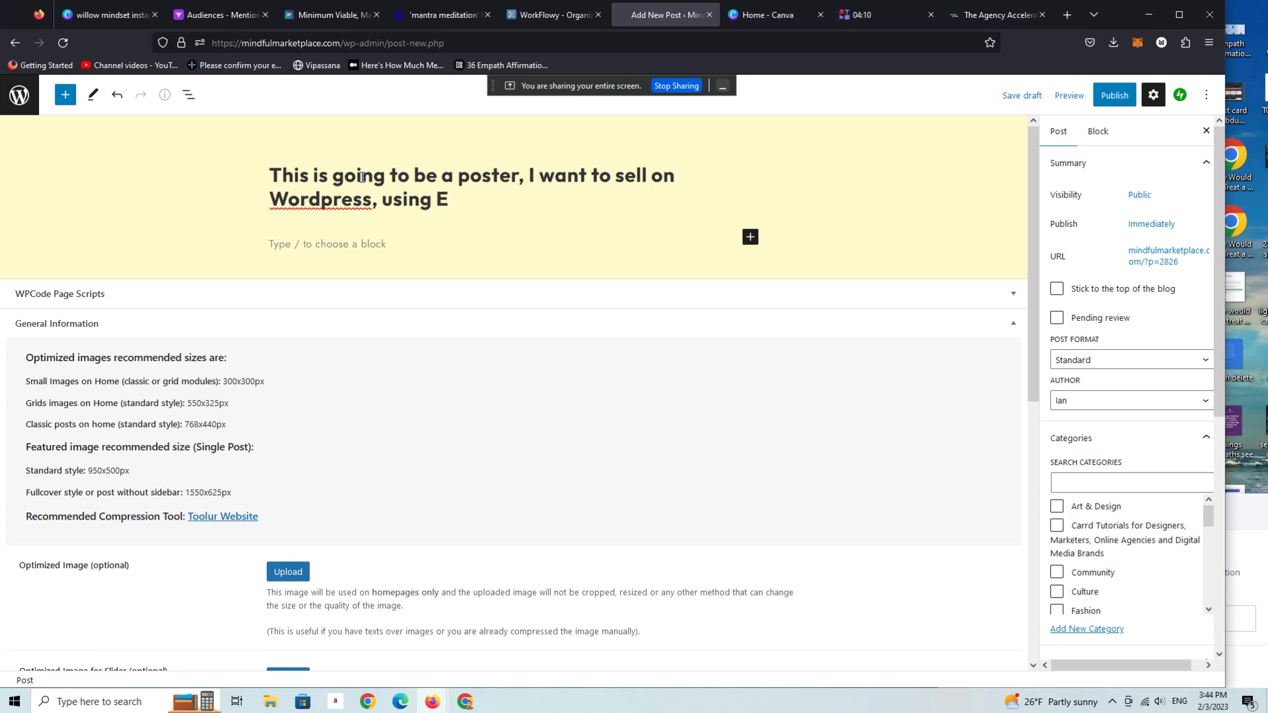
key("BackSpace")
type("Lemonsa")
key("BackSpace")
type("queezy")
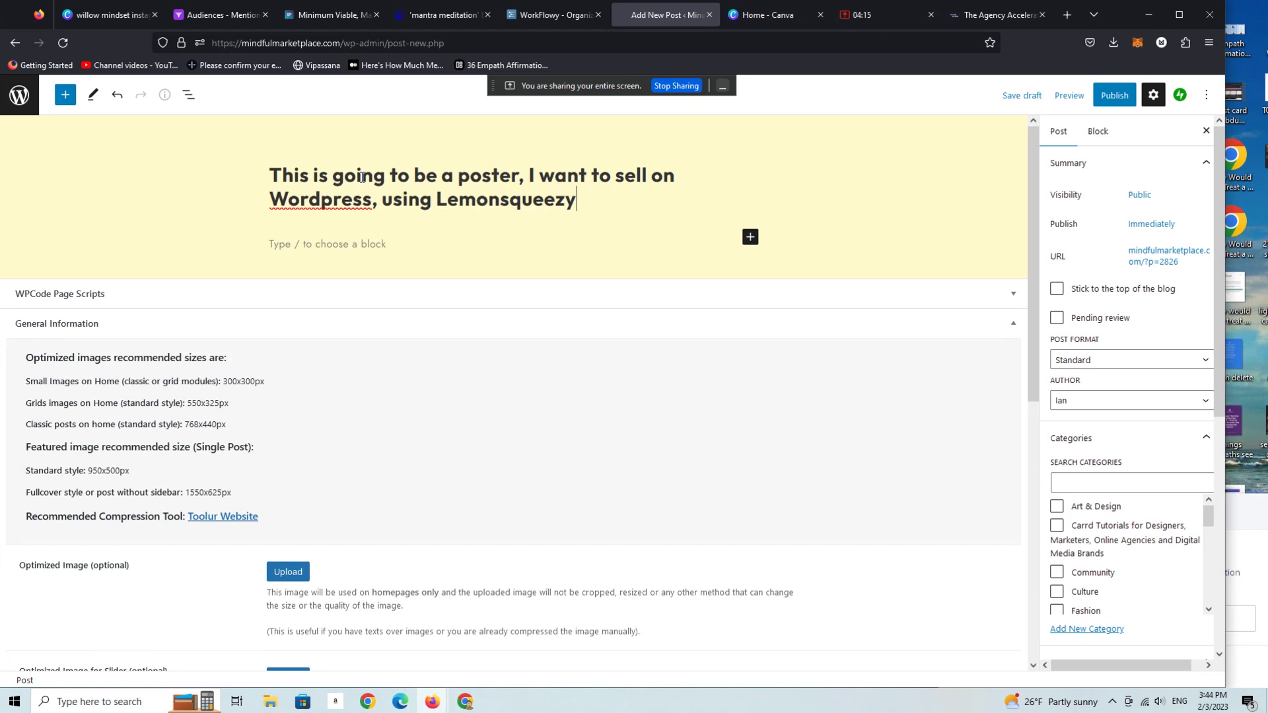
Insert a Lemon Squeezy block for the Awake product from The 2023 Empaths Survival Guide store.
left_click(751, 236)
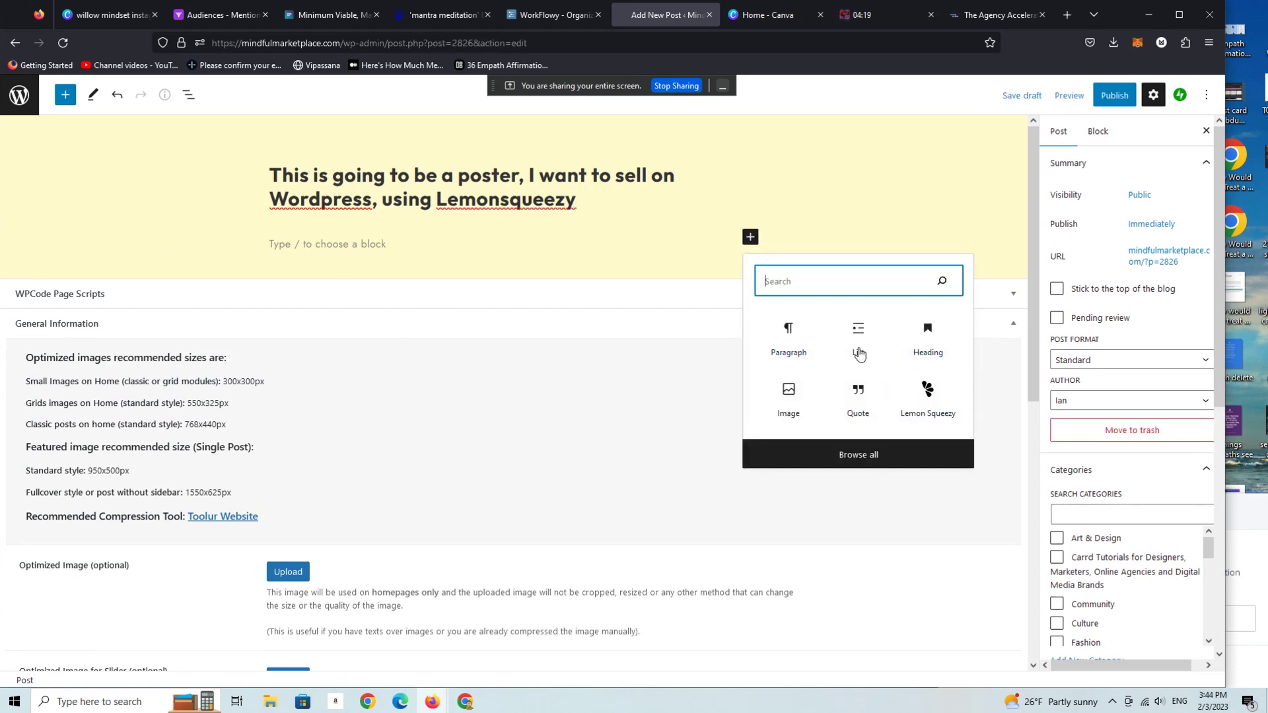
left_click(929, 395)
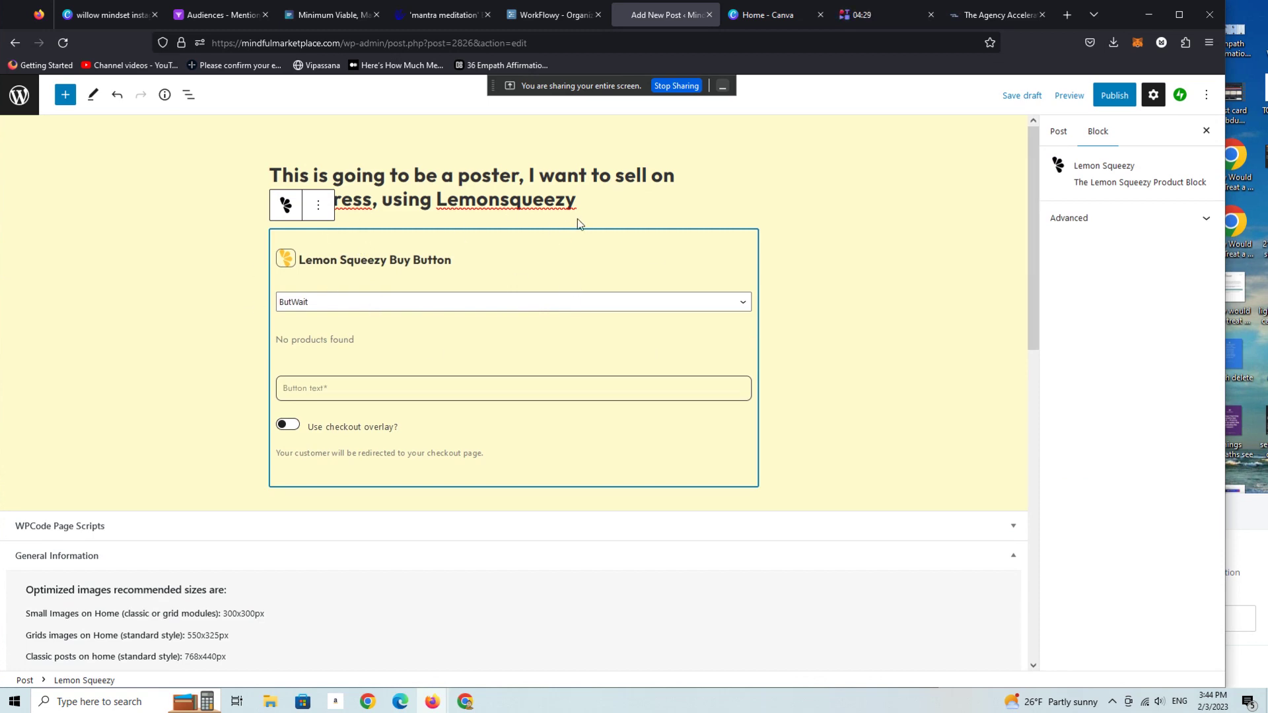
left_click(679, 308)
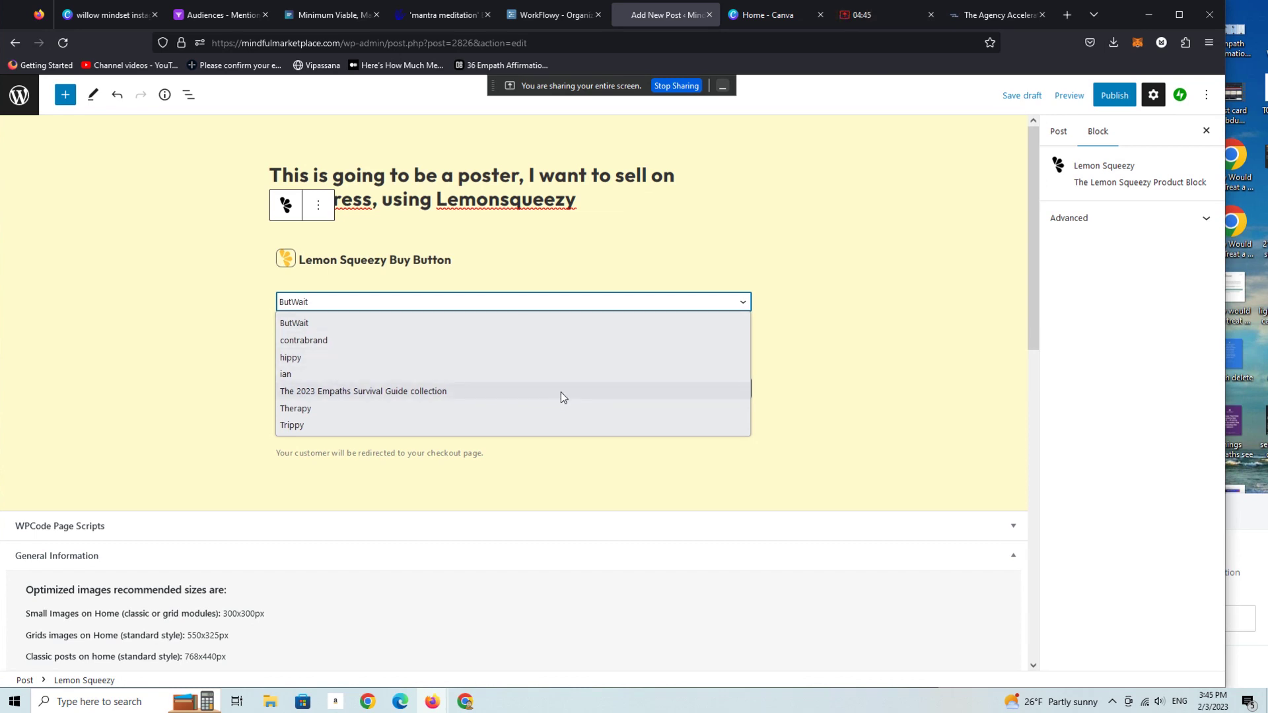
left_click(561, 391)
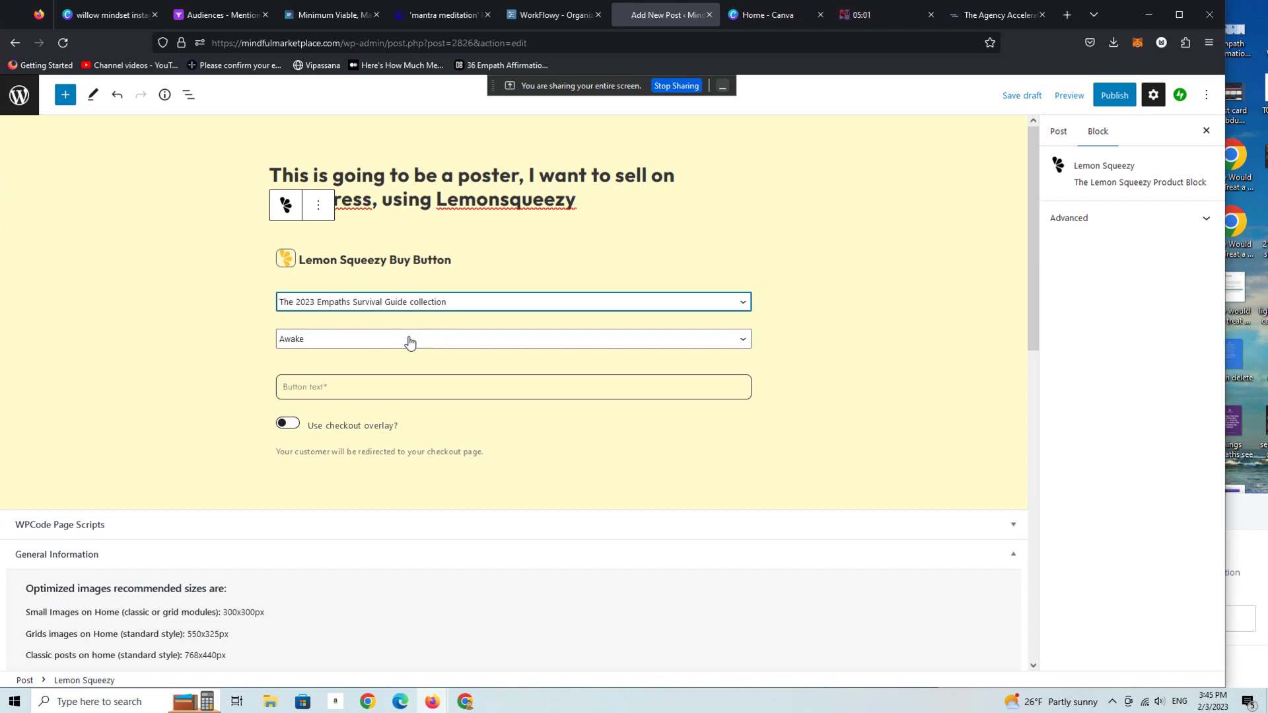
left_click(410, 341)
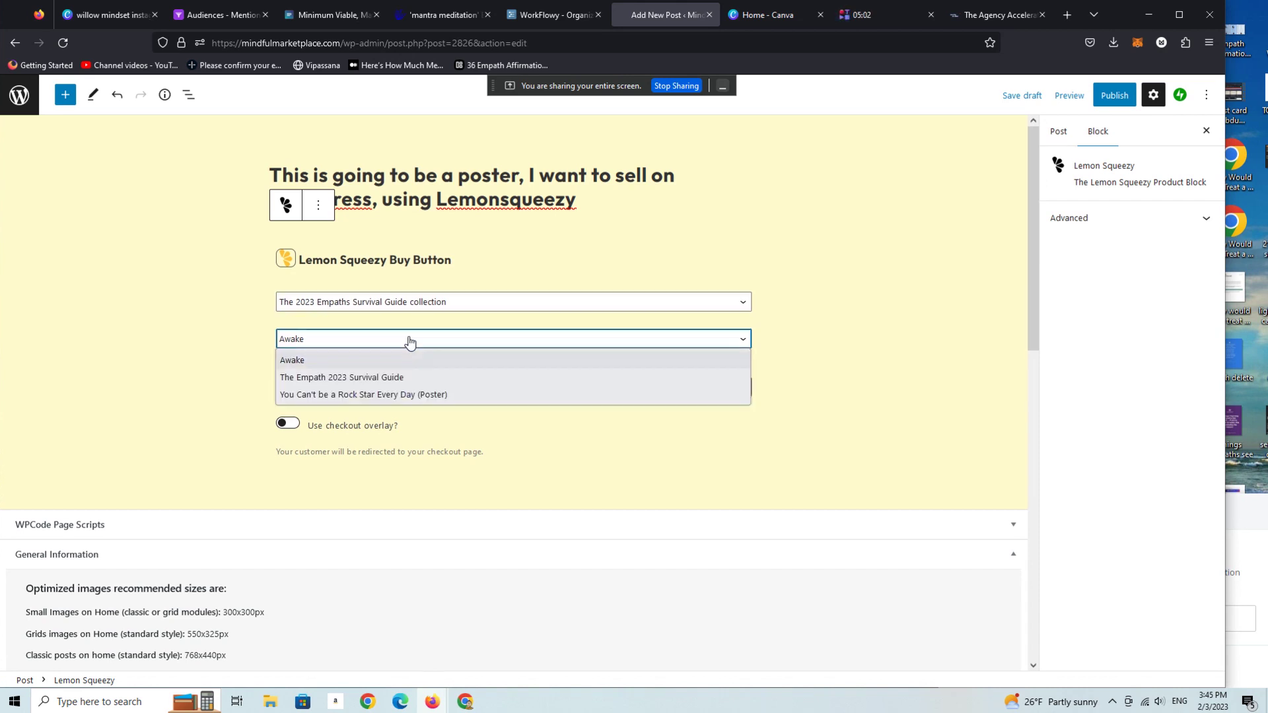
left_click(364, 364)
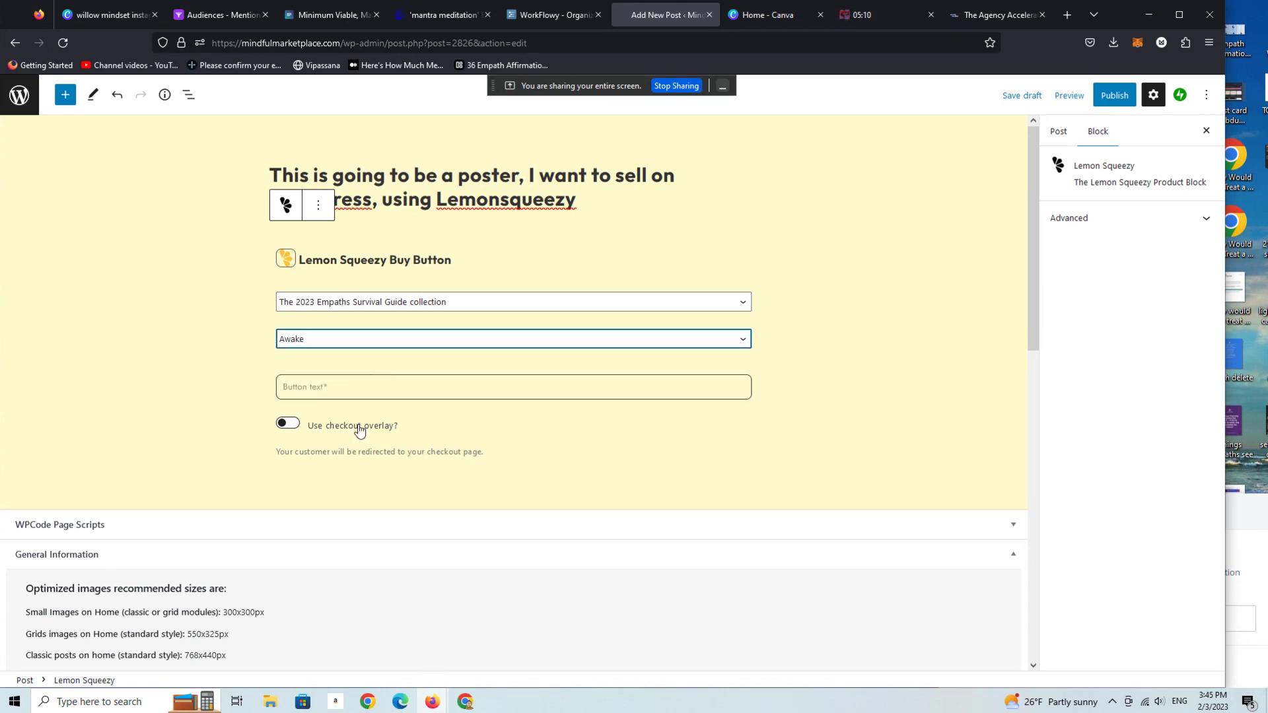
left_click(415, 387)
Label the buy button 'Download the Poster, Here!', publish the post, and view it live.
type("Download the Po")
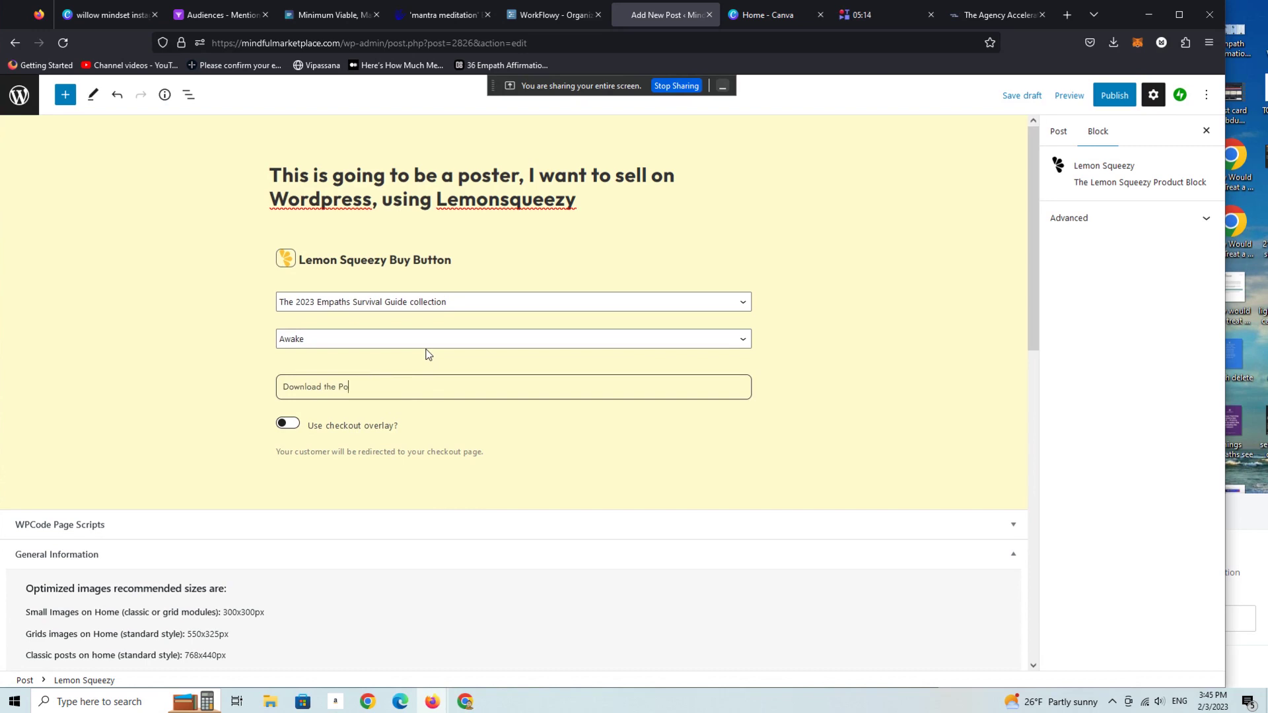
type("ster, Here!")
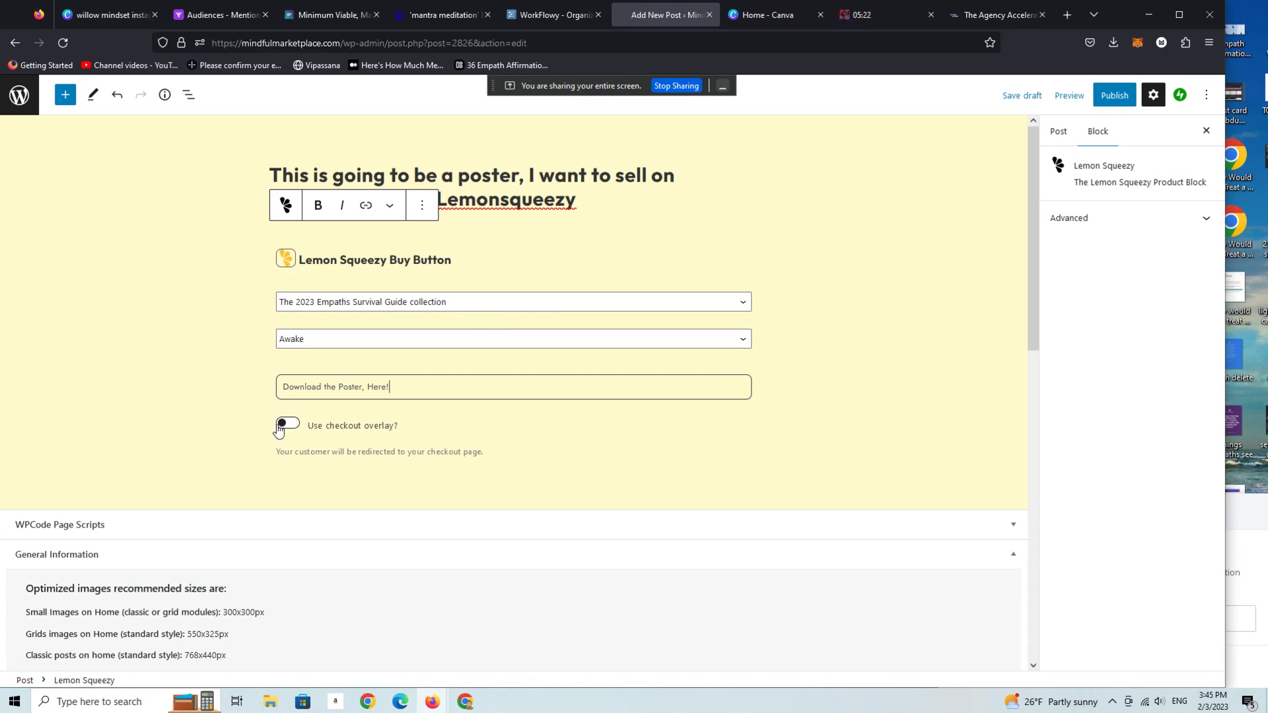
left_click(1116, 98)
left_click(1117, 97)
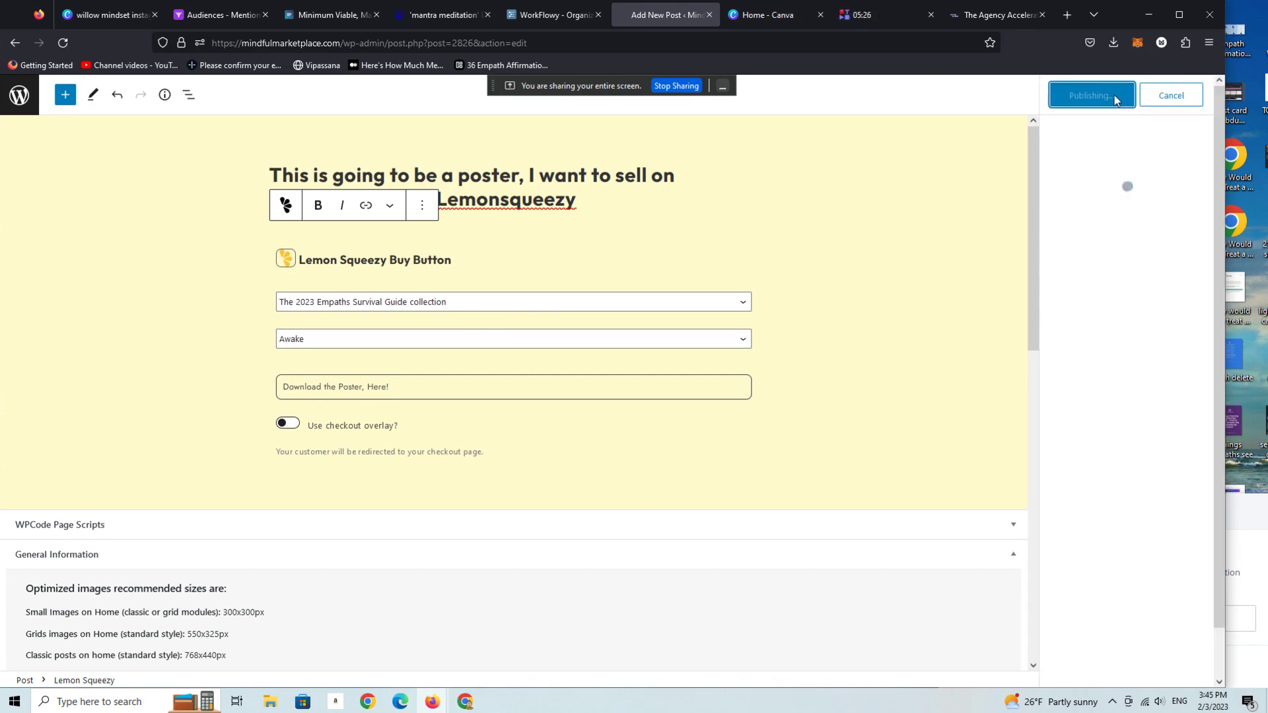
left_click(124, 649)
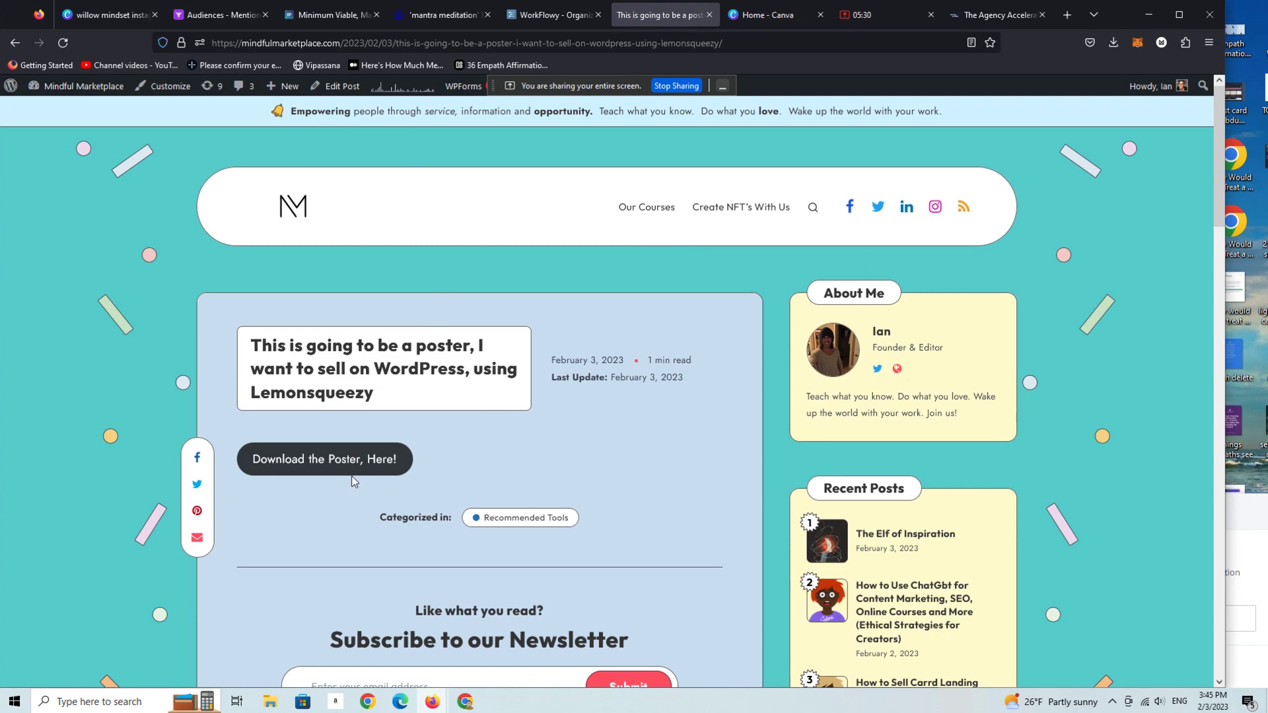
Use the buy button to claim the free Awake poster and download awake.pdf from My Orders.
left_click(307, 466)
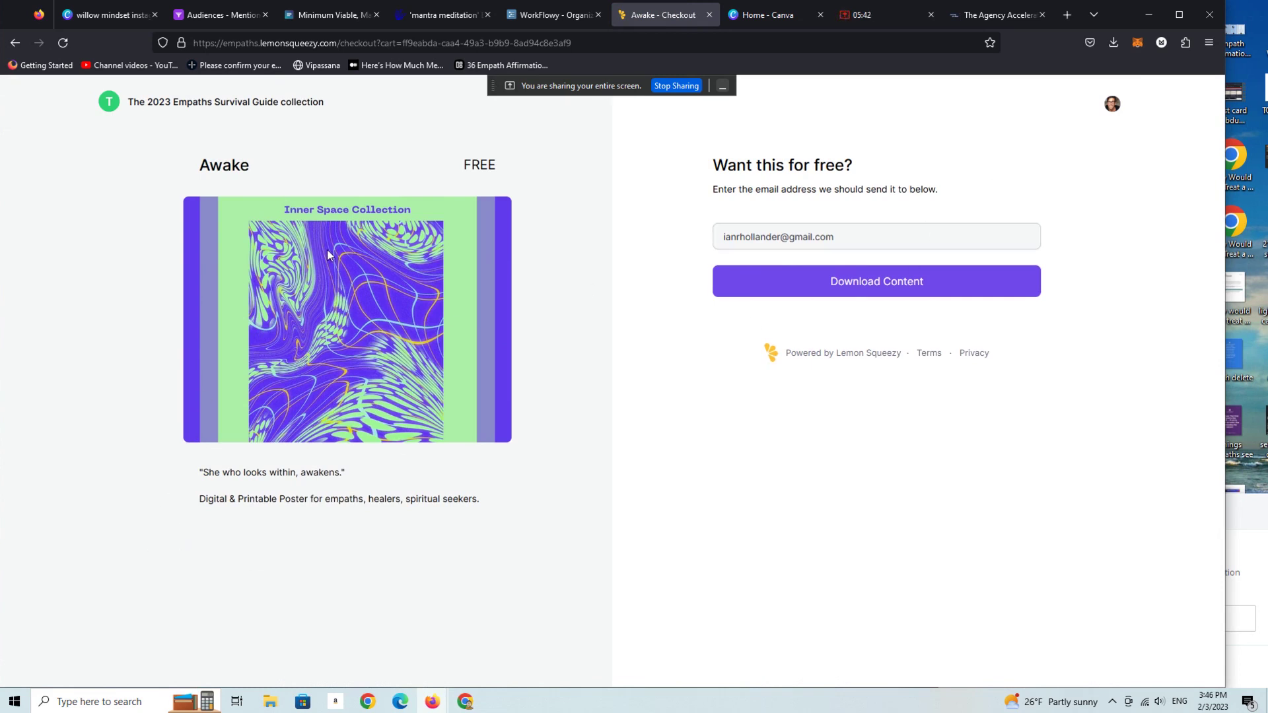
left_click(890, 284)
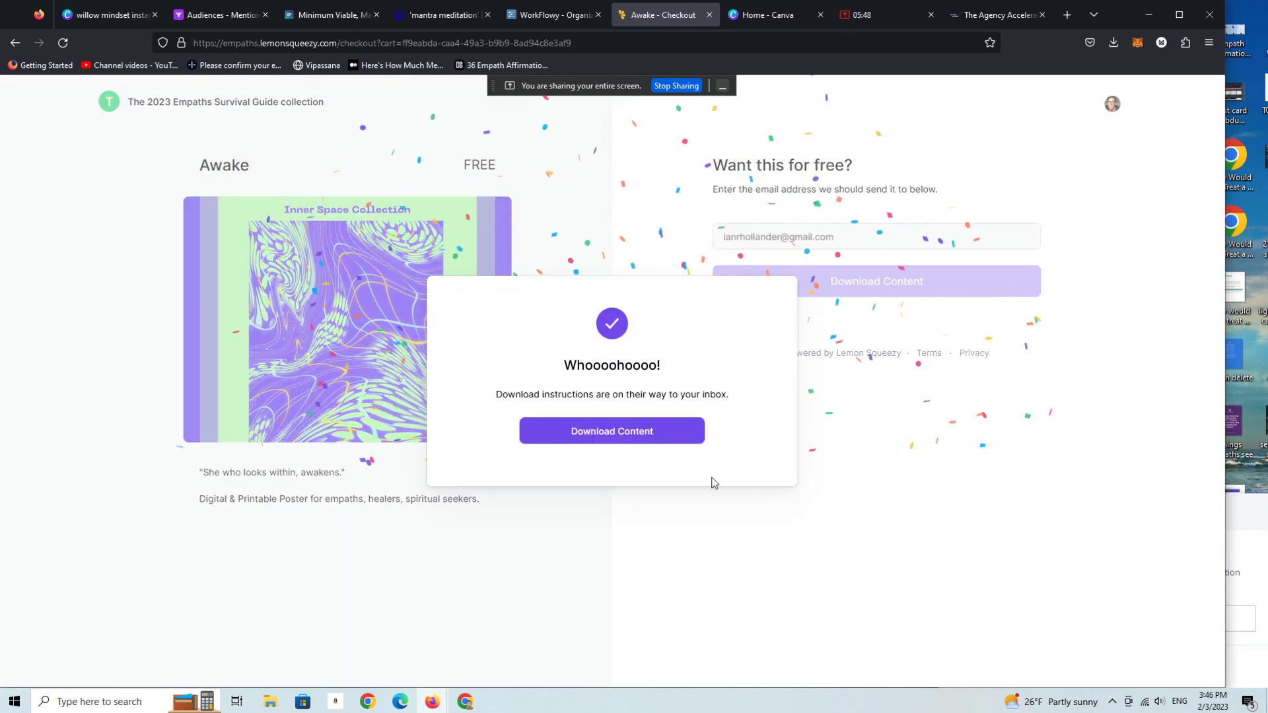
left_click(646, 433)
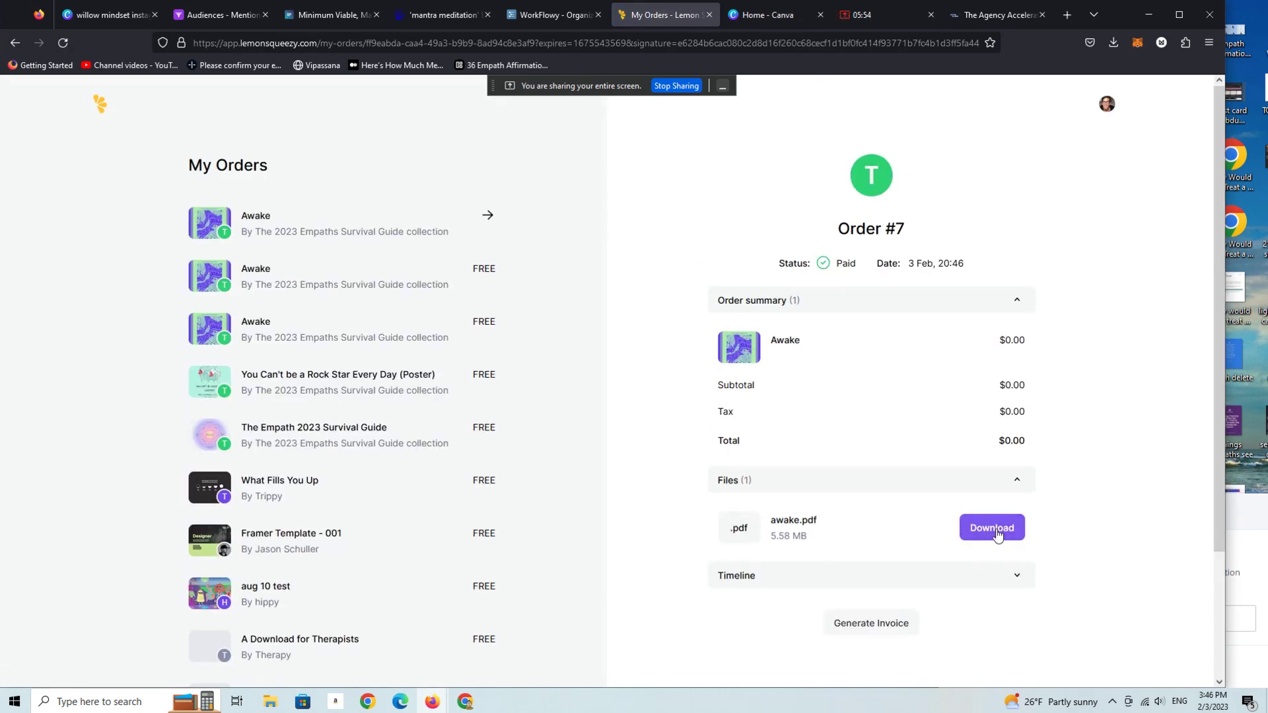
left_click(997, 530)
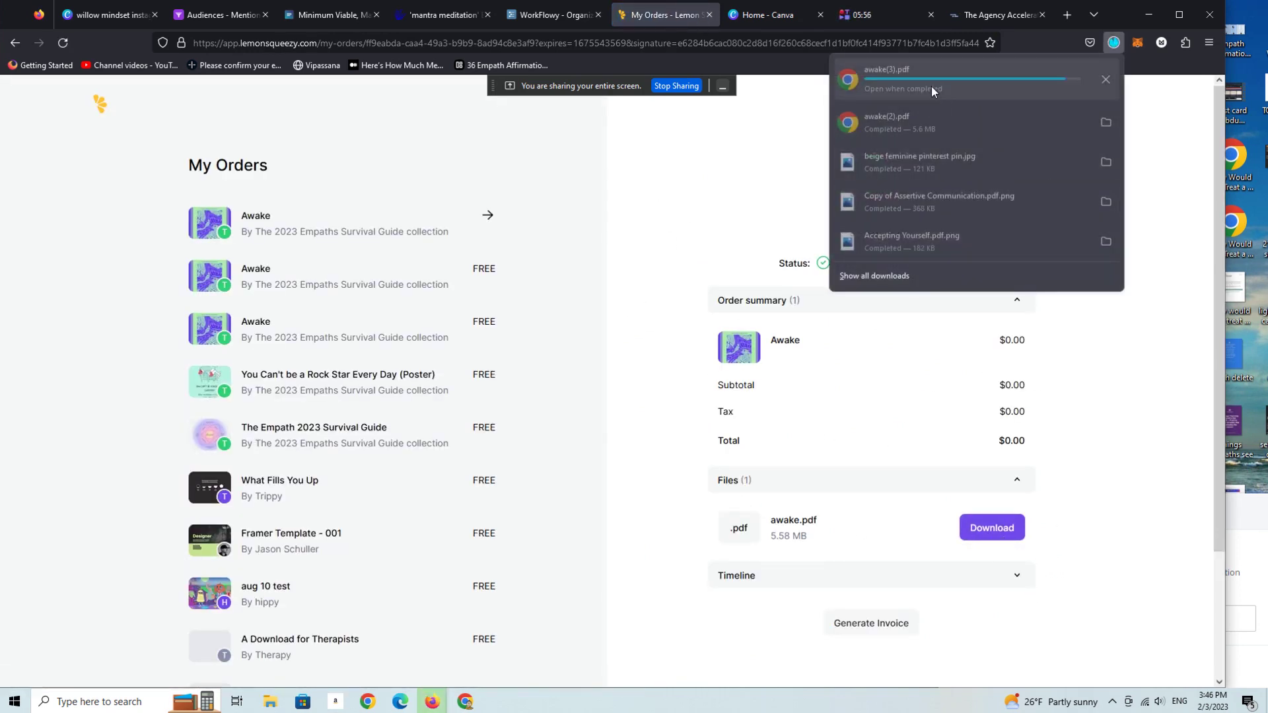
Open the downloaded awake(3).pdf and look over the AWAKE 'Inner Space Collection' poster page.
left_click(922, 81)
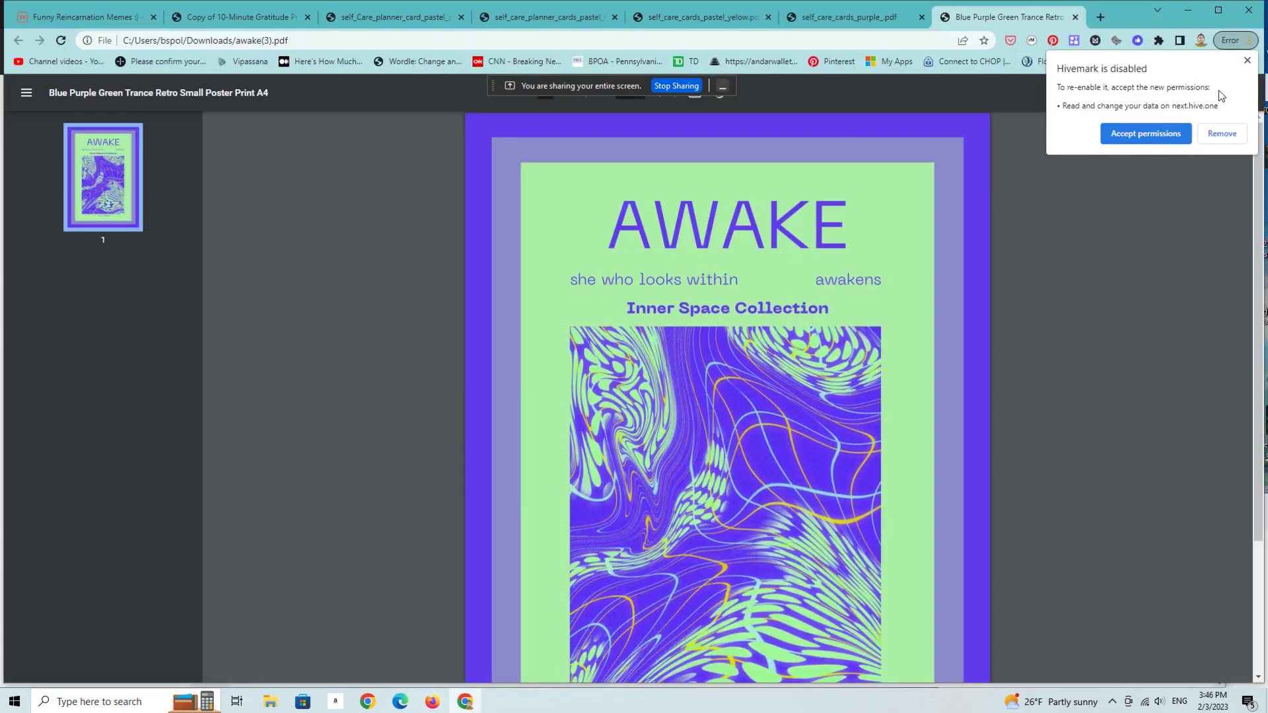
left_click(1248, 61)
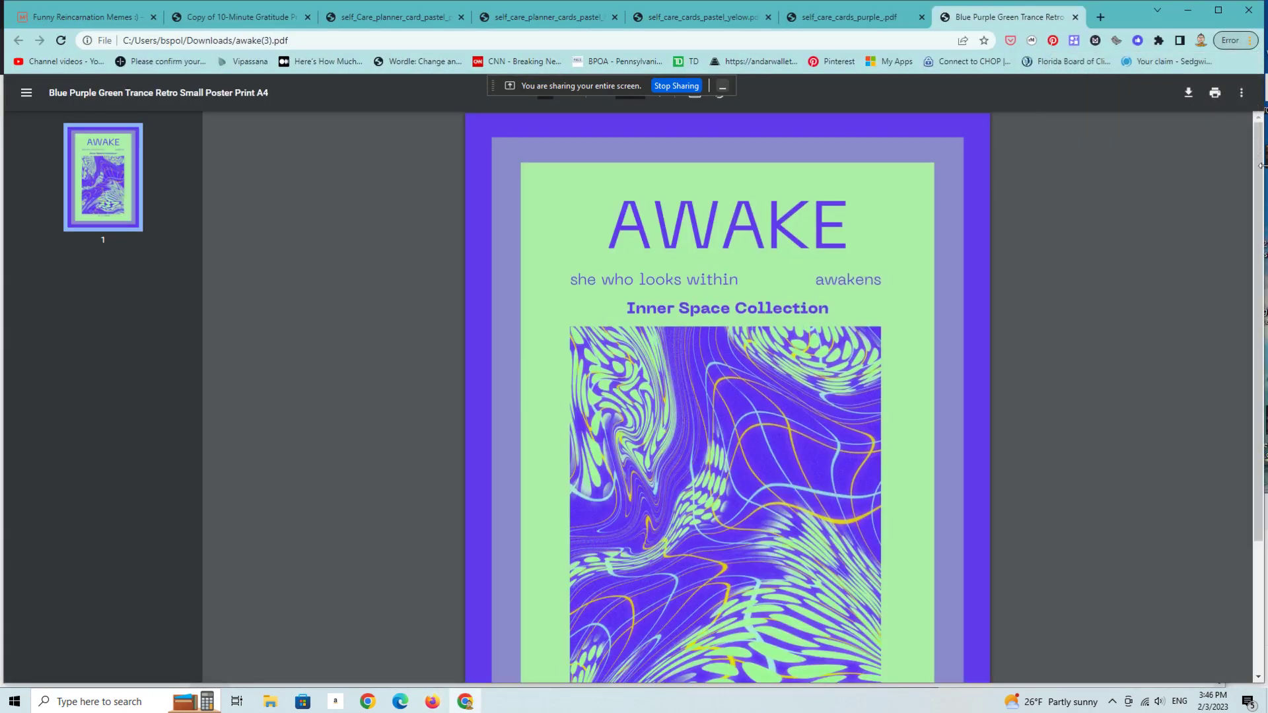
scroll(1248, 430, "down", 3)
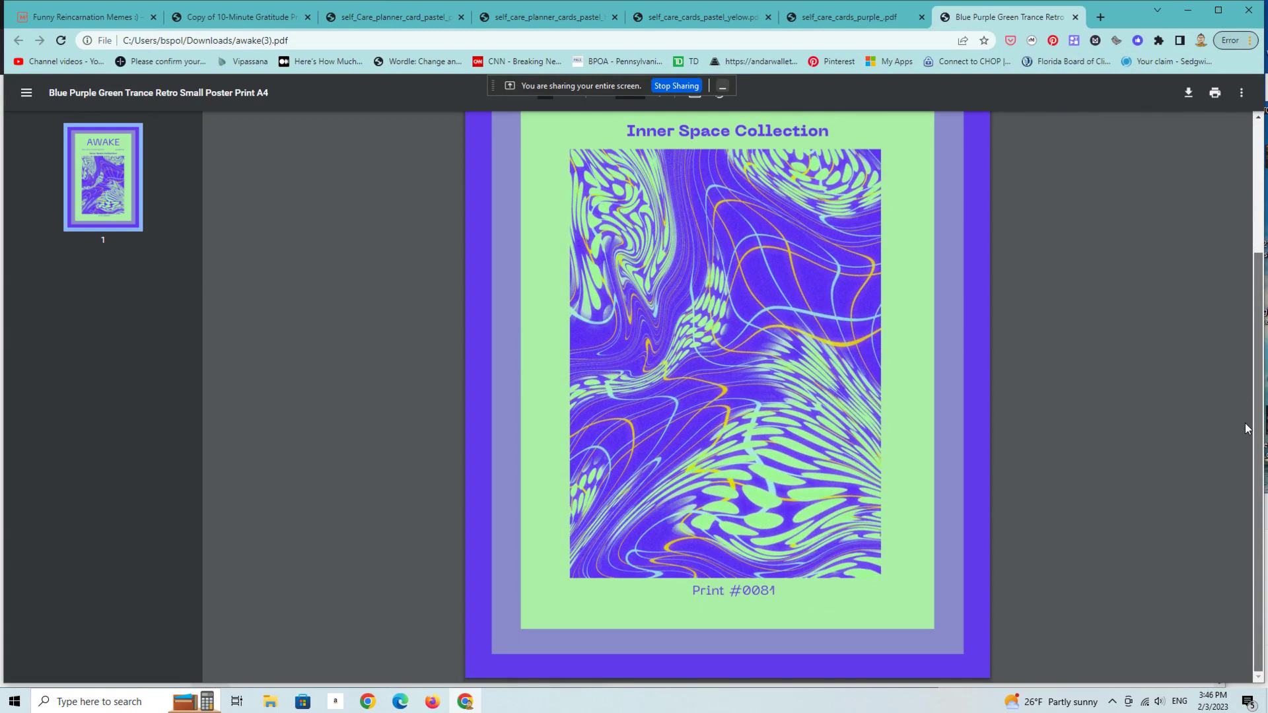
scroll(1248, 430, "up", 3)
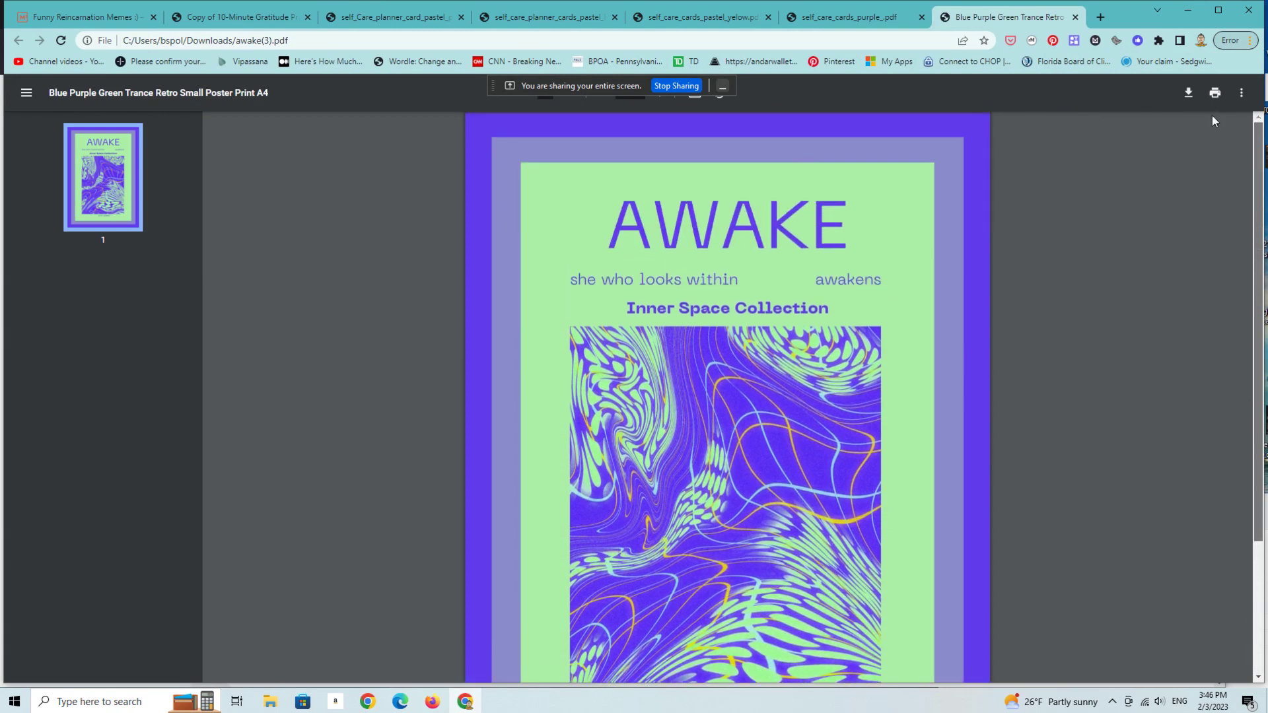
scroll(1200, 279, "down", 3)
scroll(1202, 163, "up", 3)
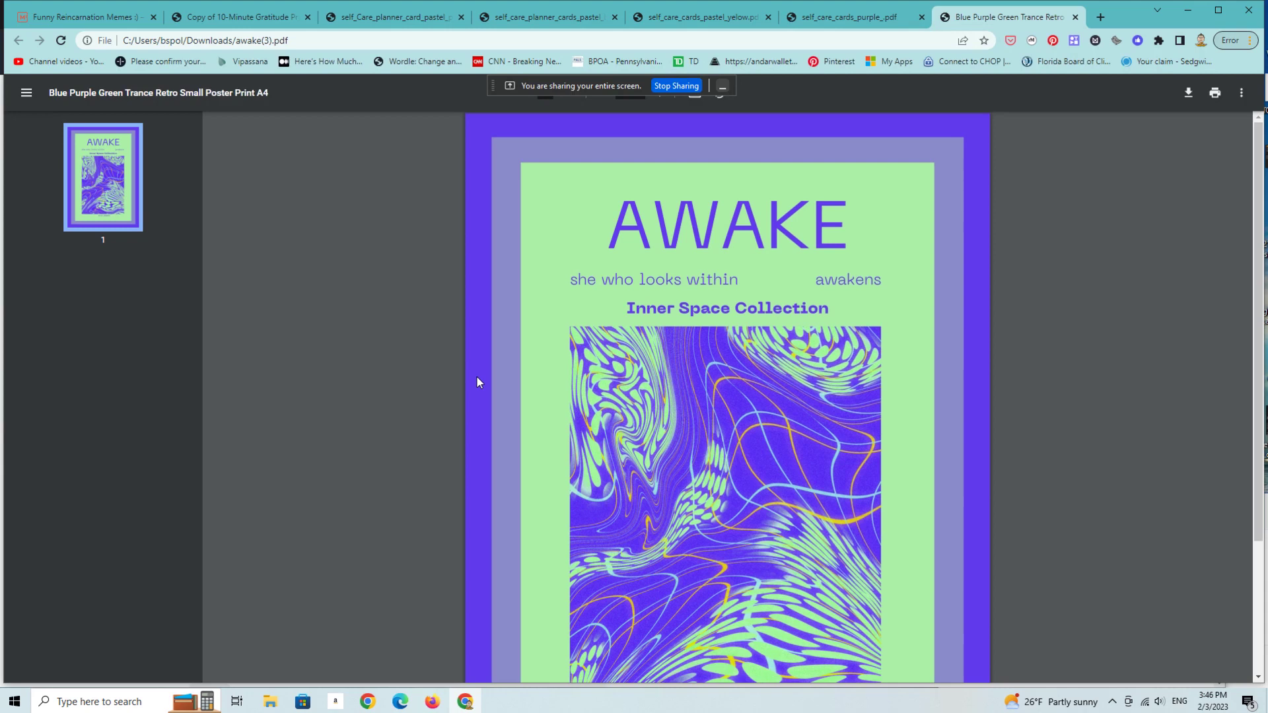
Back in Firefox, load mindfulmarketplace.com, correcting the misspelled address.
left_click(1188, 10)
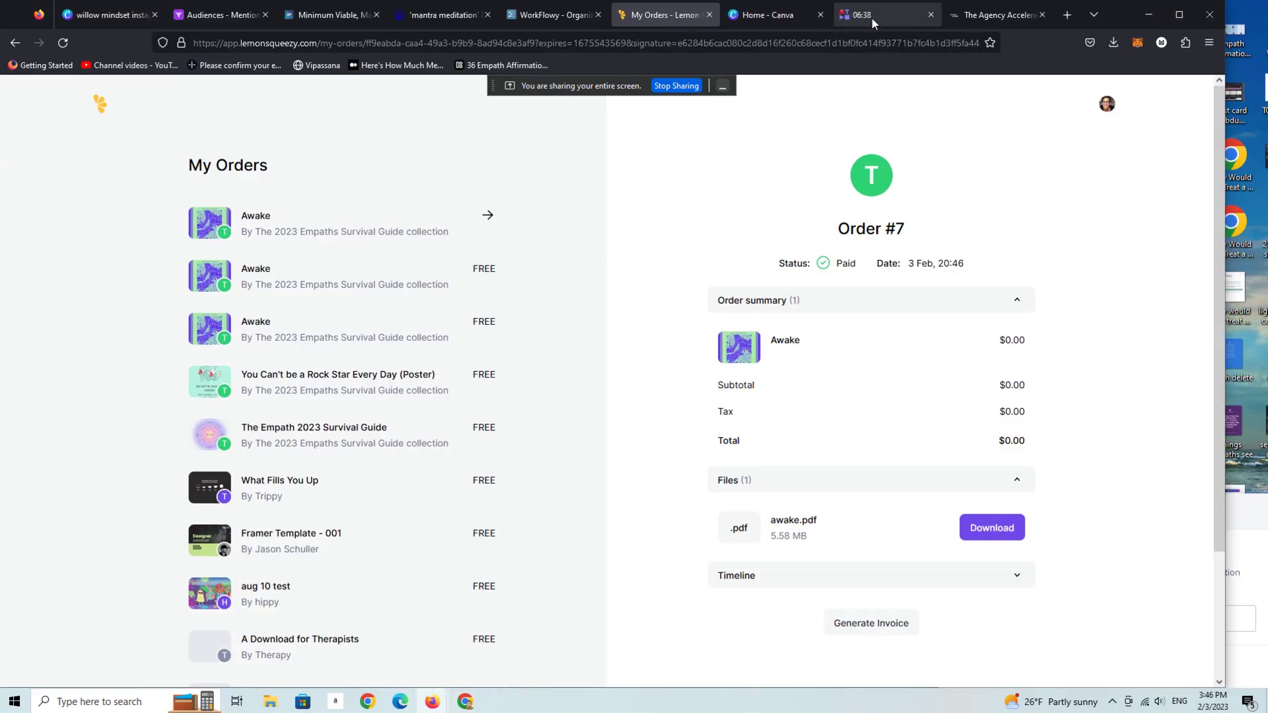
left_click(15, 43)
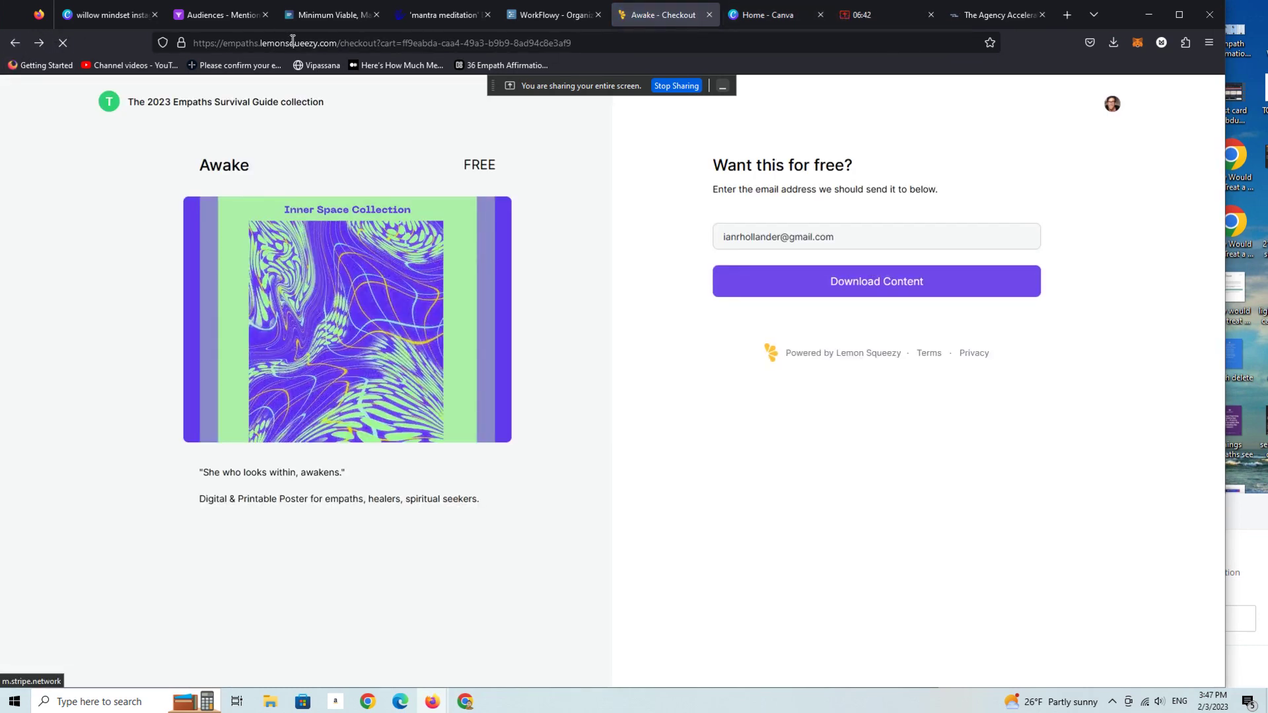
left_click(293, 41)
key("BackSpace")
type("minfulmarket")
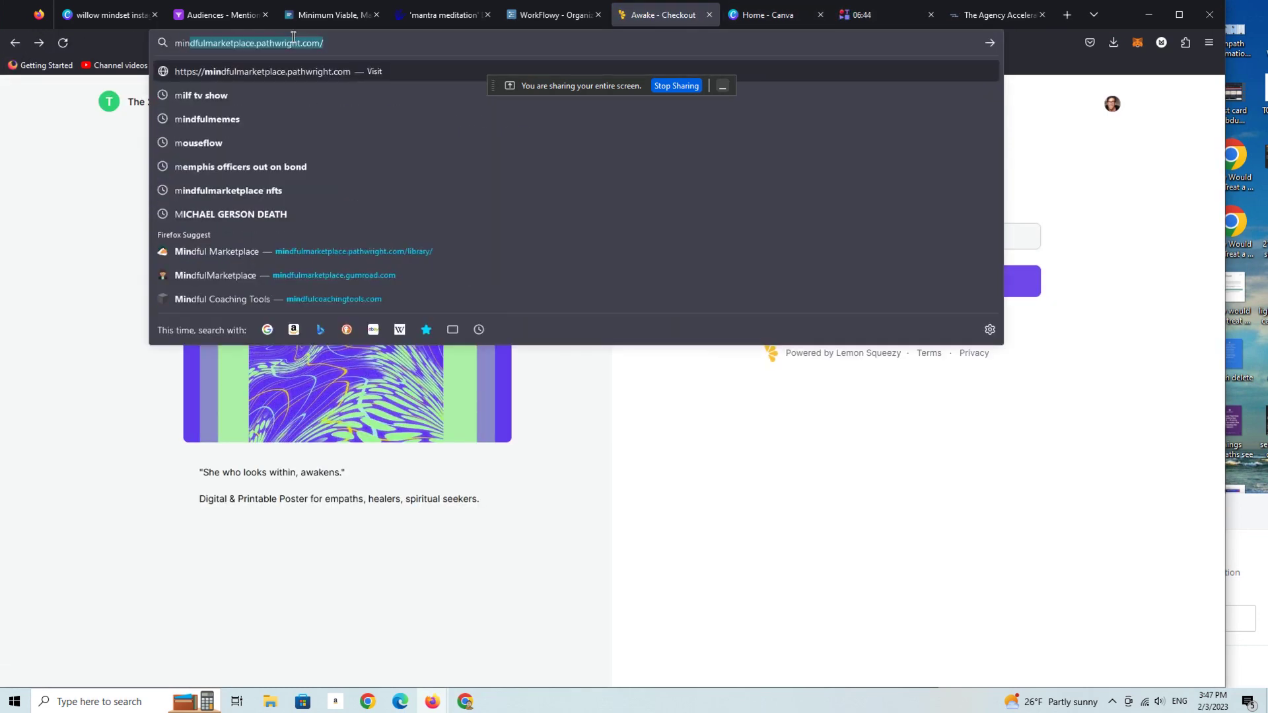
key("BackSpace")
key("BackSpace")
key("BackSpace")
key("BackSpace")
key("BackSpace")
key("BackSpace")
key("BackSpace")
key("BackSpace")
key("BackSpace")
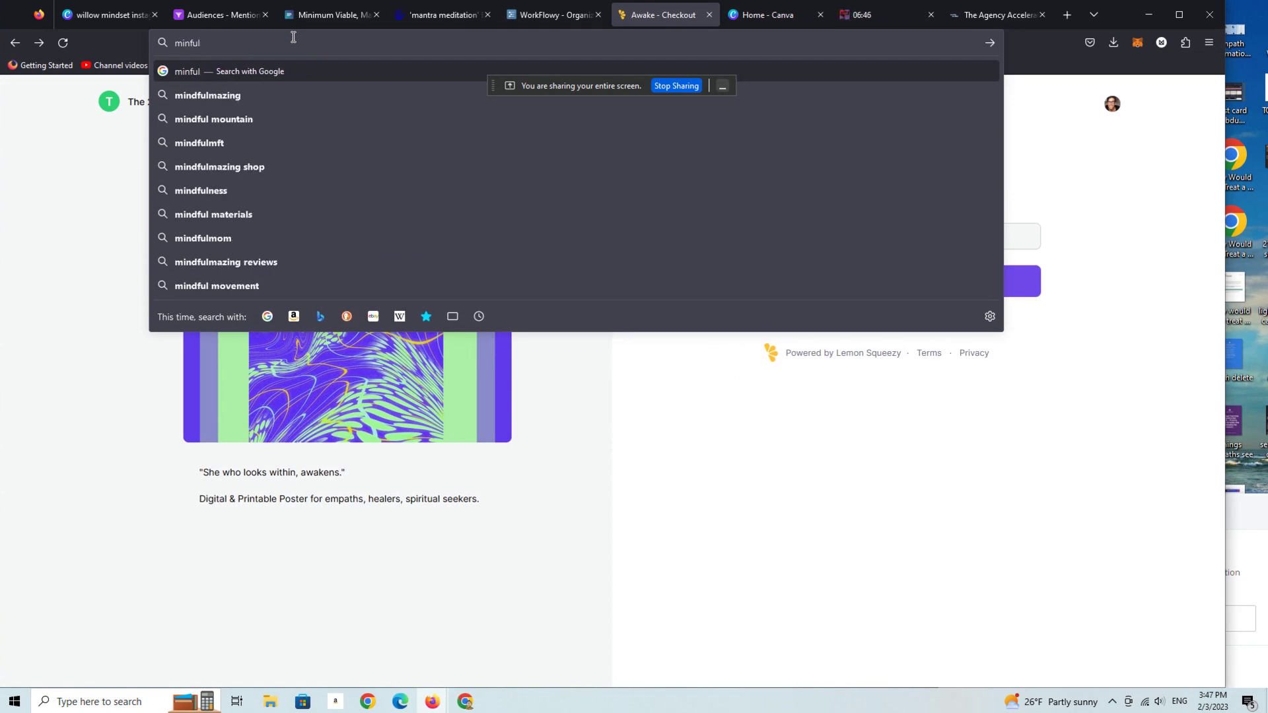
type("dfulmarektpl")
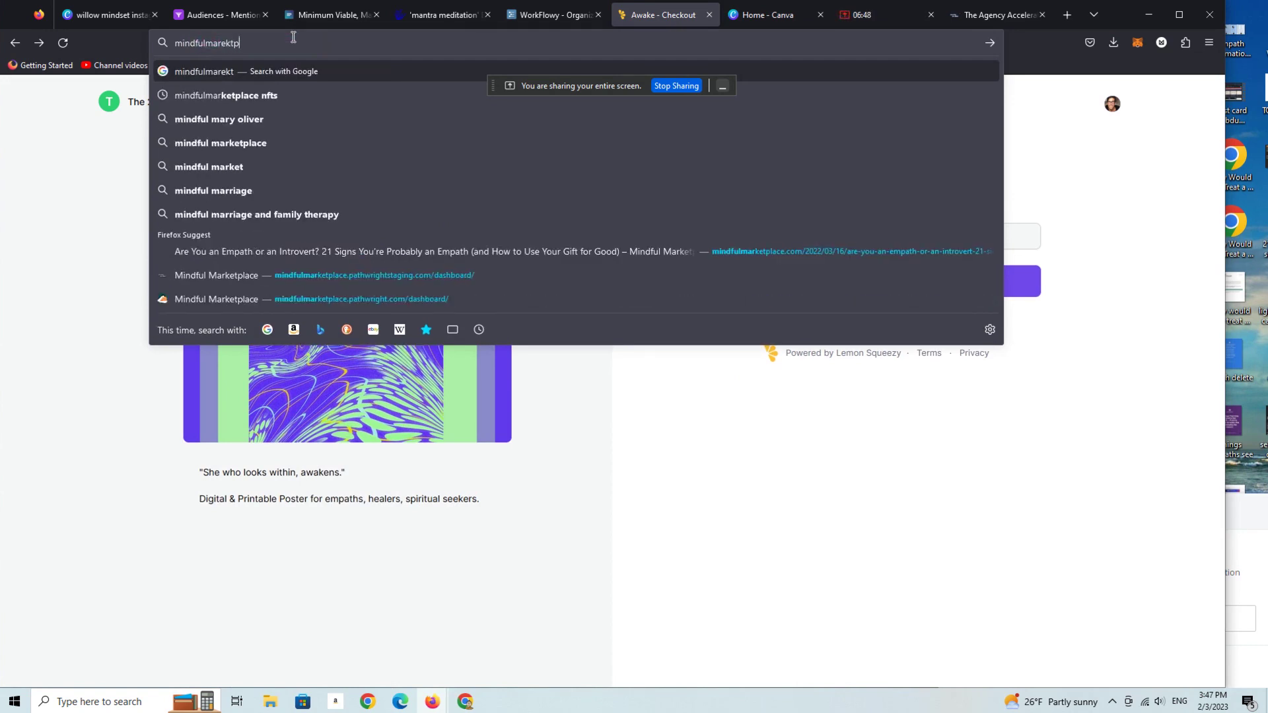
key("BackSpace")
key("BackSpace")
key("BackSpace")
key("BackSpace")
key("BackSpace")
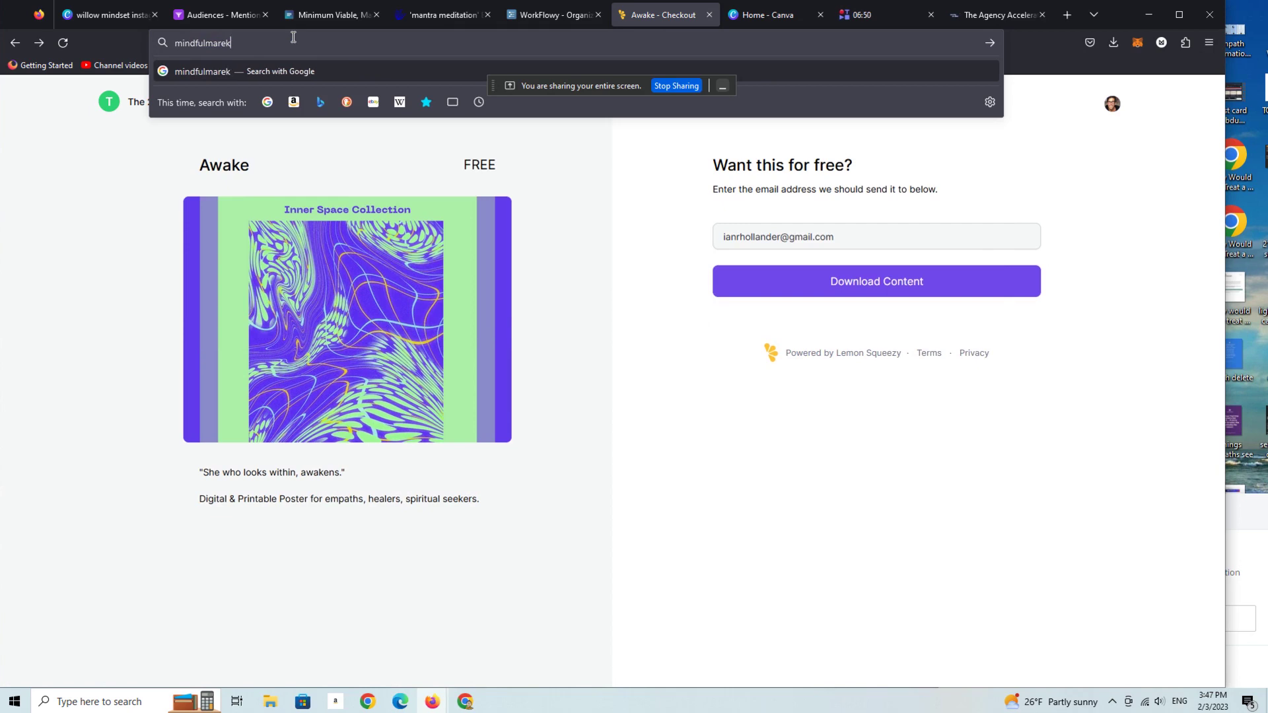
type("ketplace.com/")
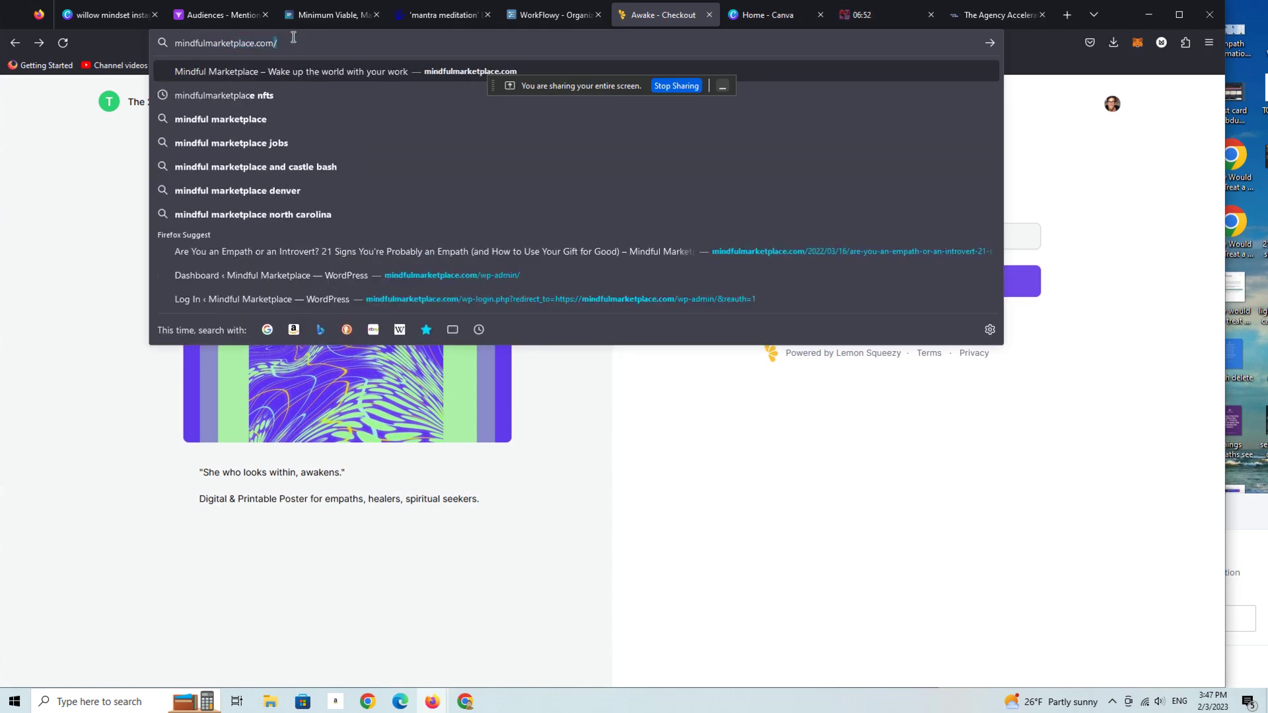
key("Return")
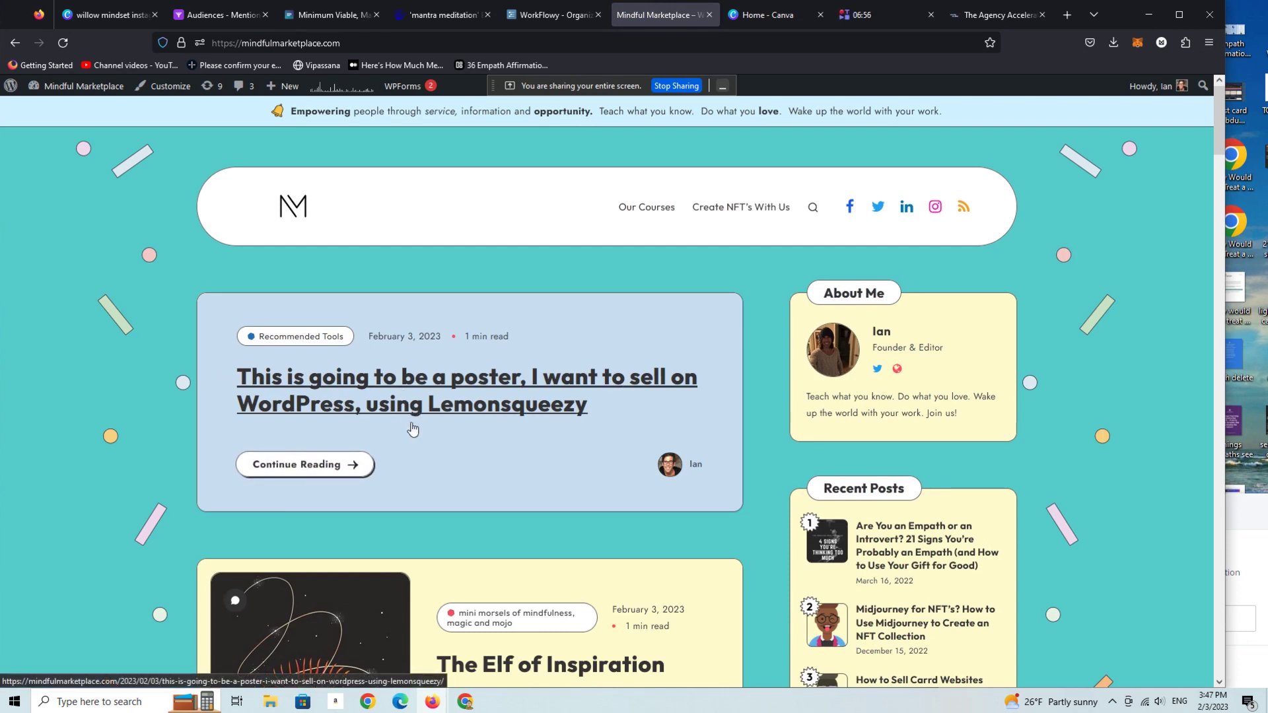
Open the poster post in the editor and set the sun-and-moon image as its featured image.
left_click(443, 404)
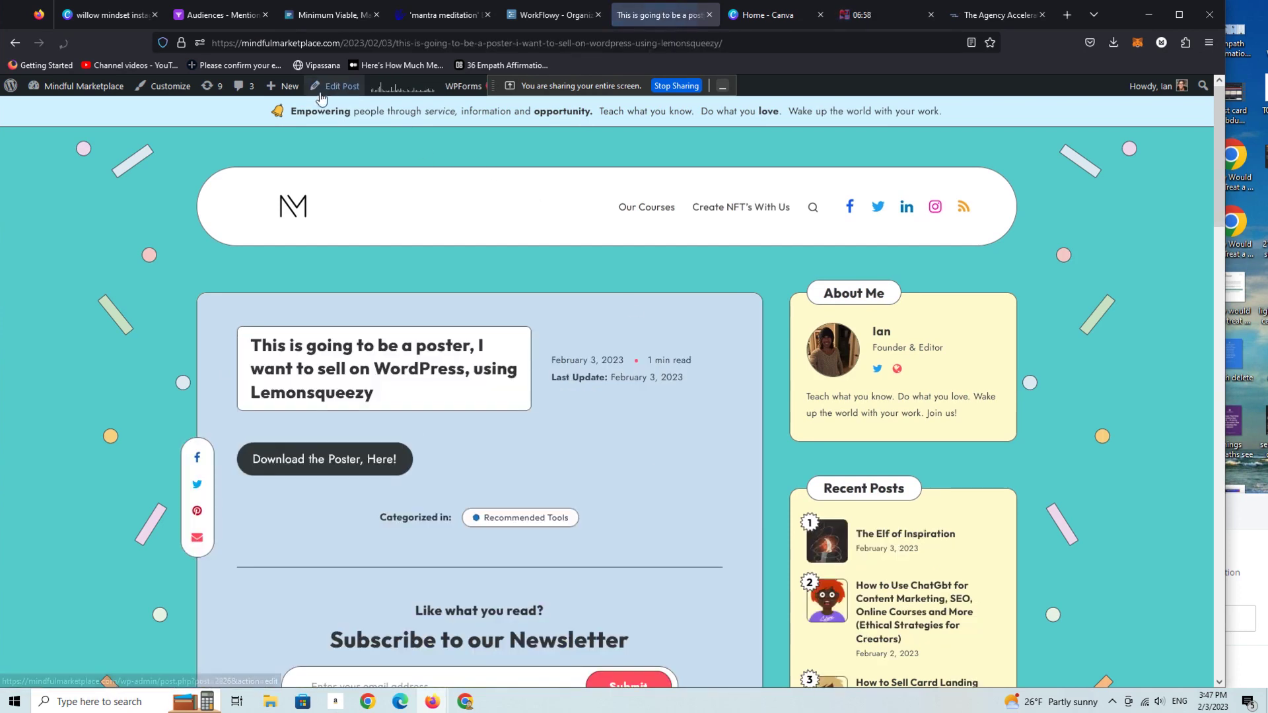
left_click(339, 89)
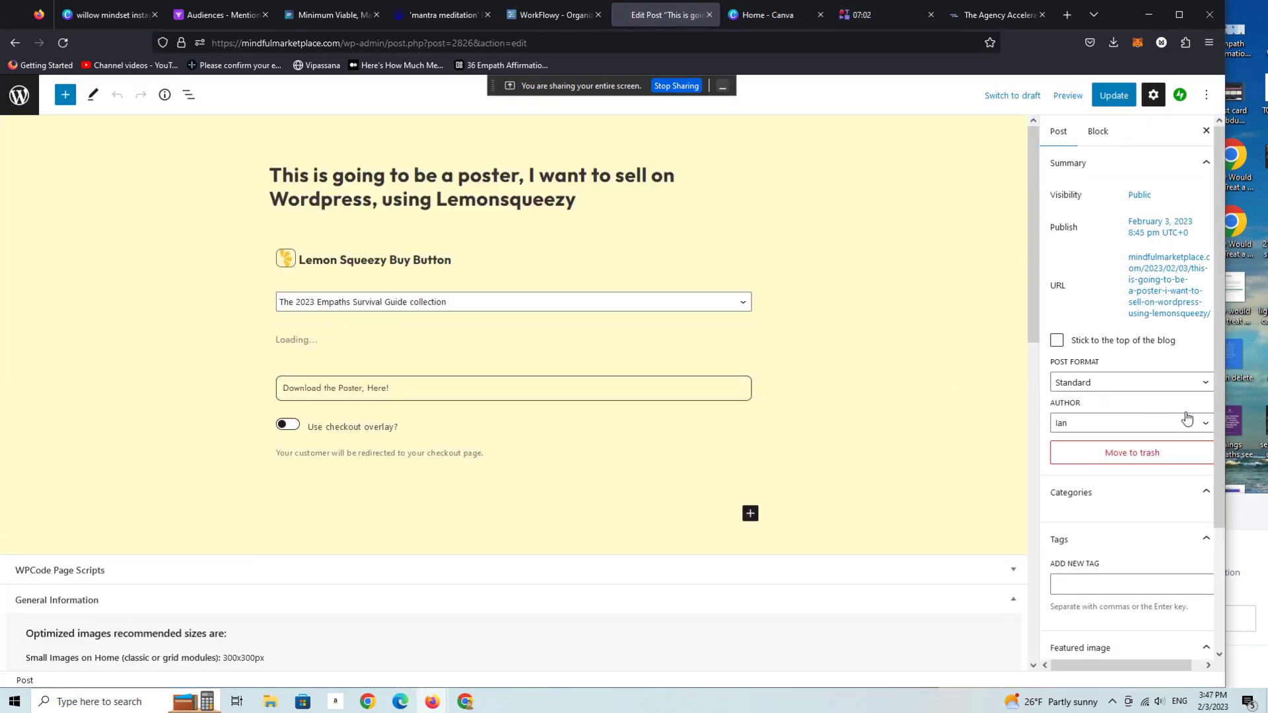
scroll(1220, 522, "down", 6)
left_click(1136, 563)
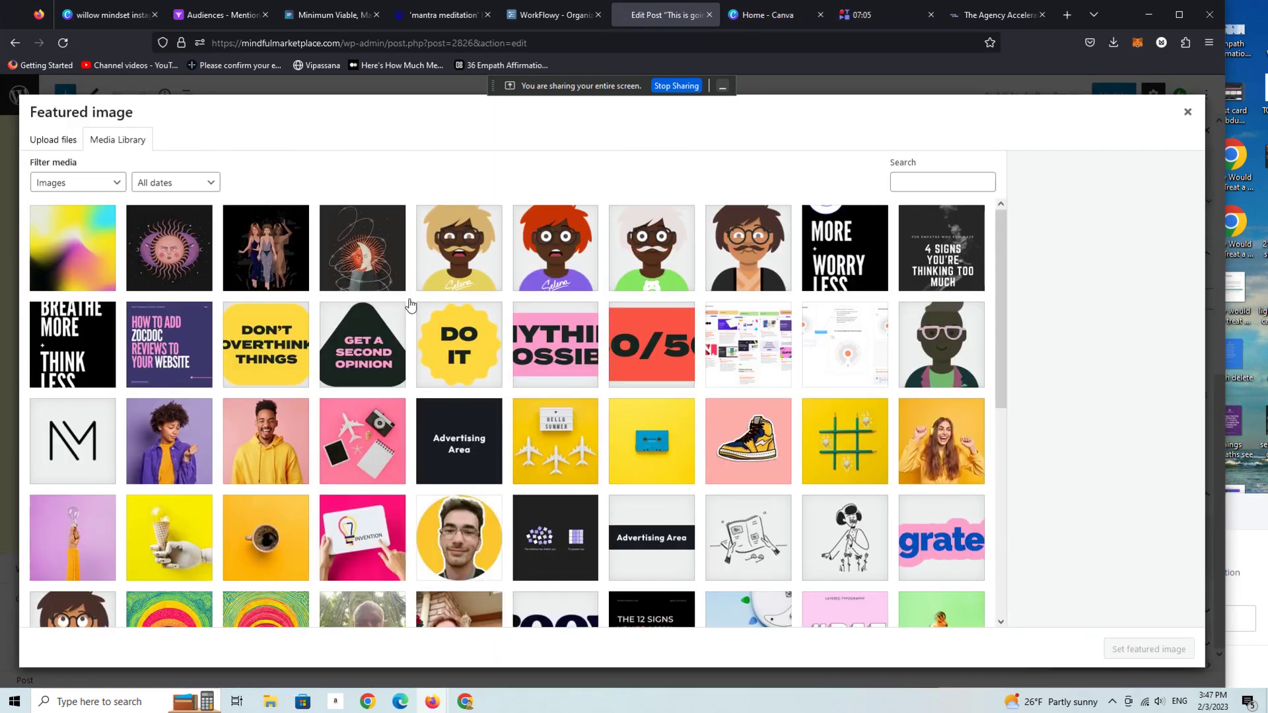
left_click(171, 231)
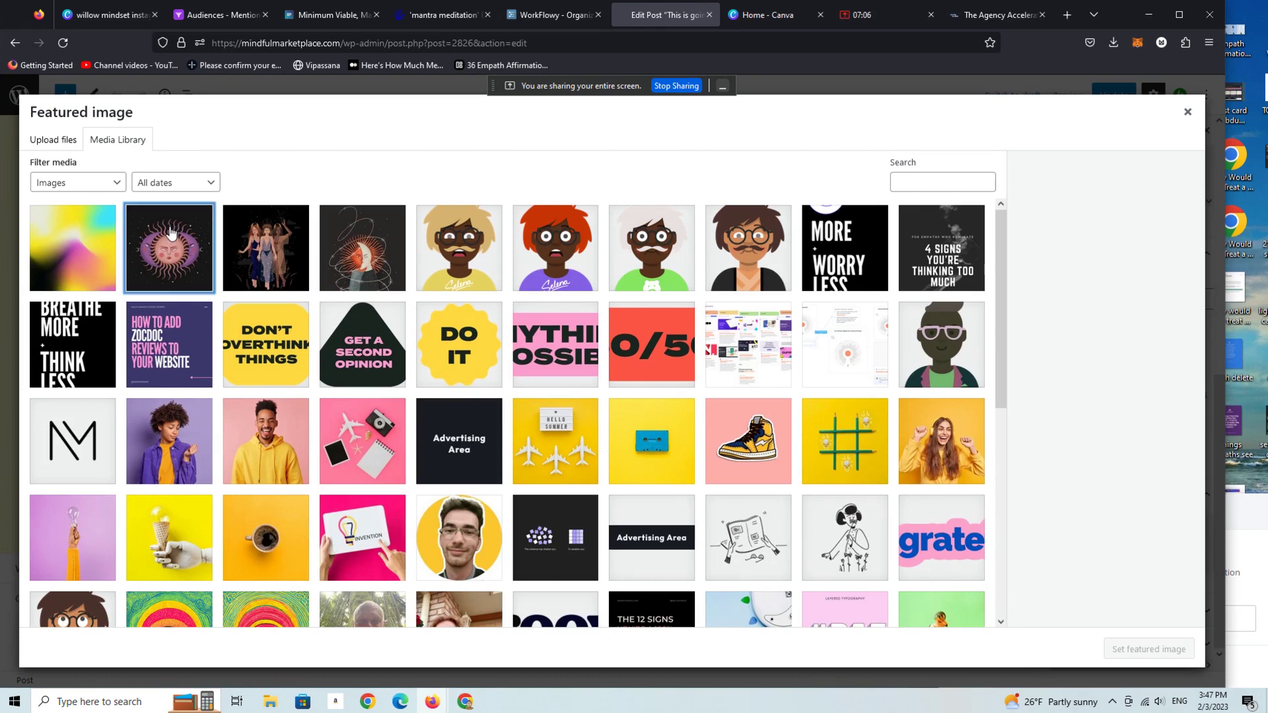
left_click(1137, 651)
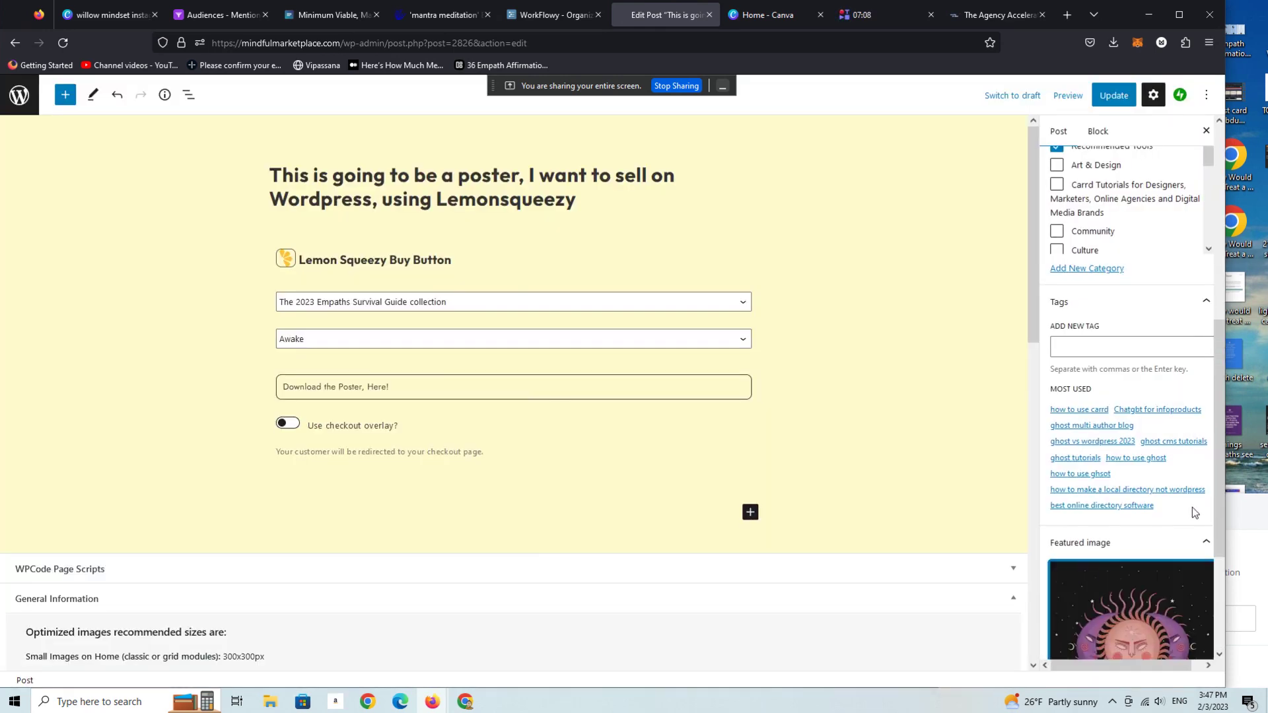
Set the Single Post Style to Classic, turn off the sidebar, and update the post.
left_click_drag(1034, 309, 1012, 589)
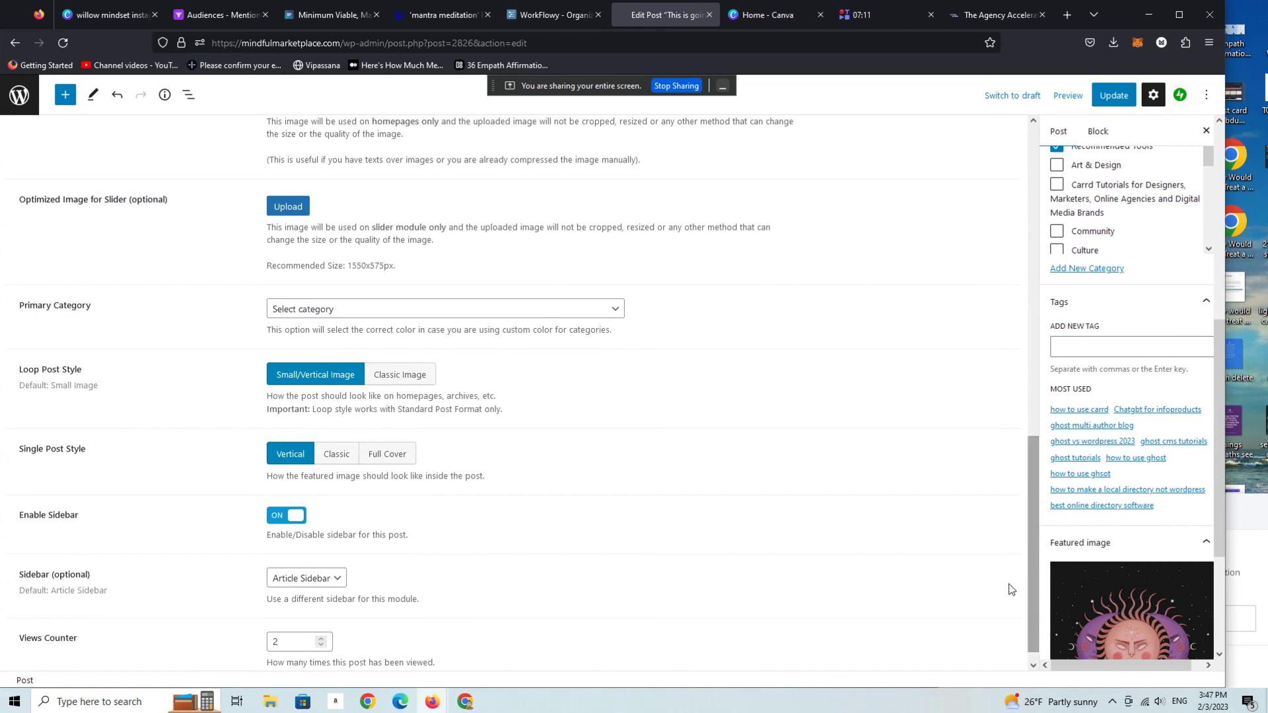
left_click(340, 454)
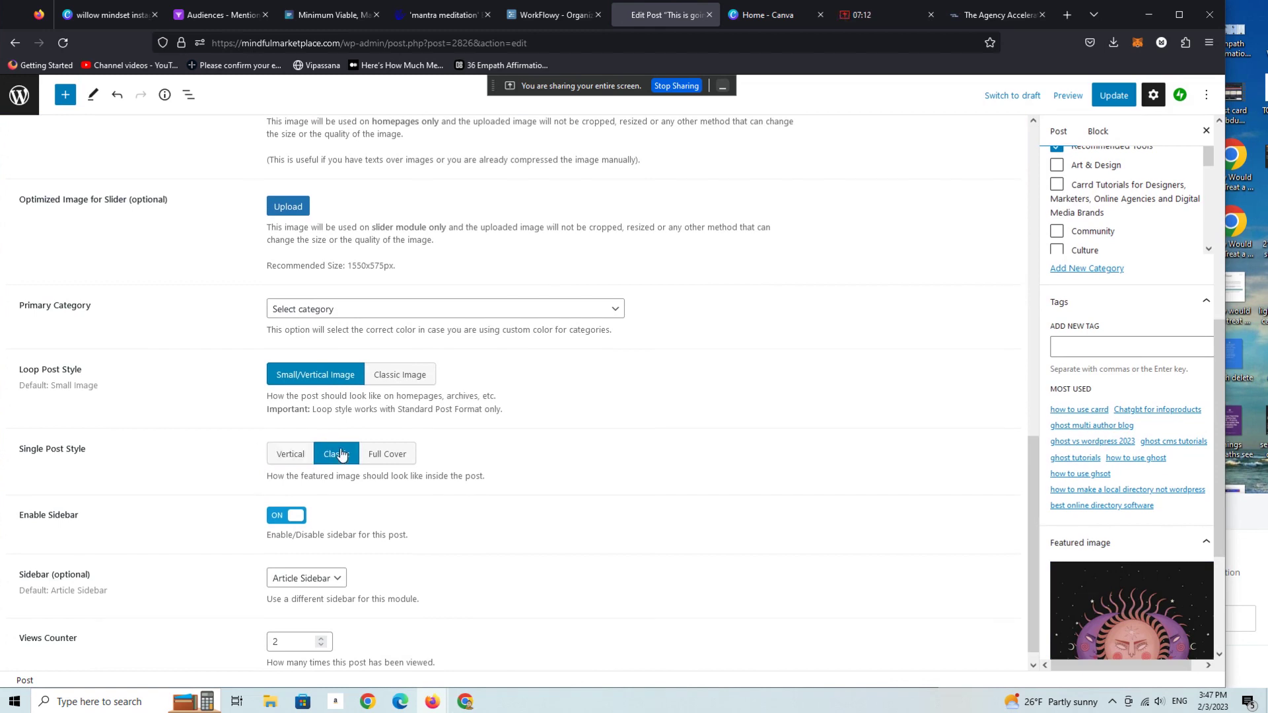
left_click(282, 522)
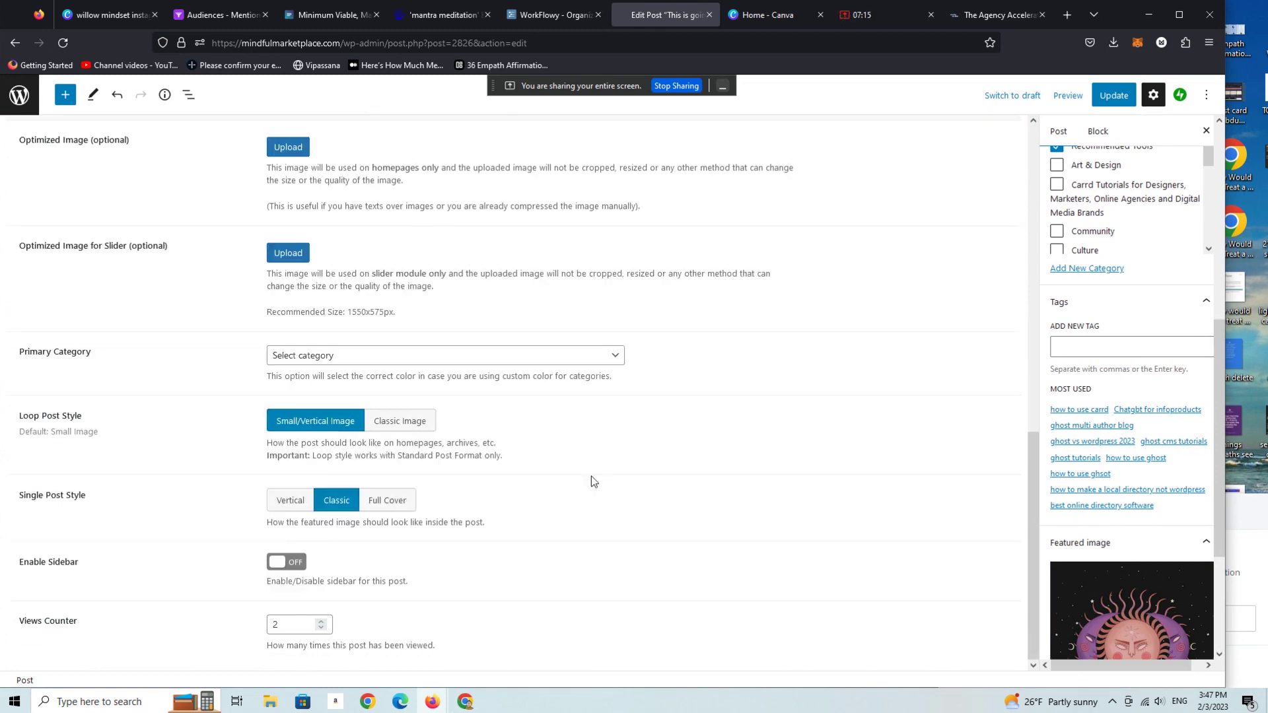
left_click(1111, 97)
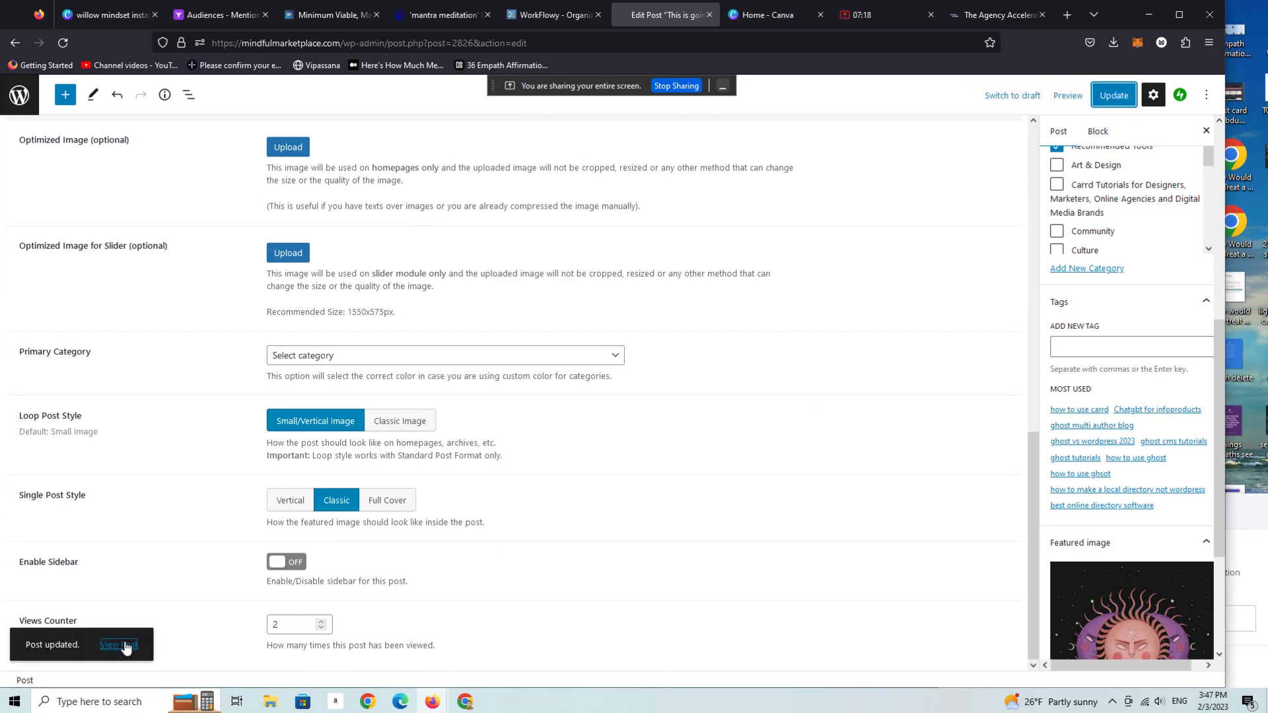
Turn on 'Use checkout overlay' for the Lemon Squeezy buy button and update the post.
left_click(119, 645)
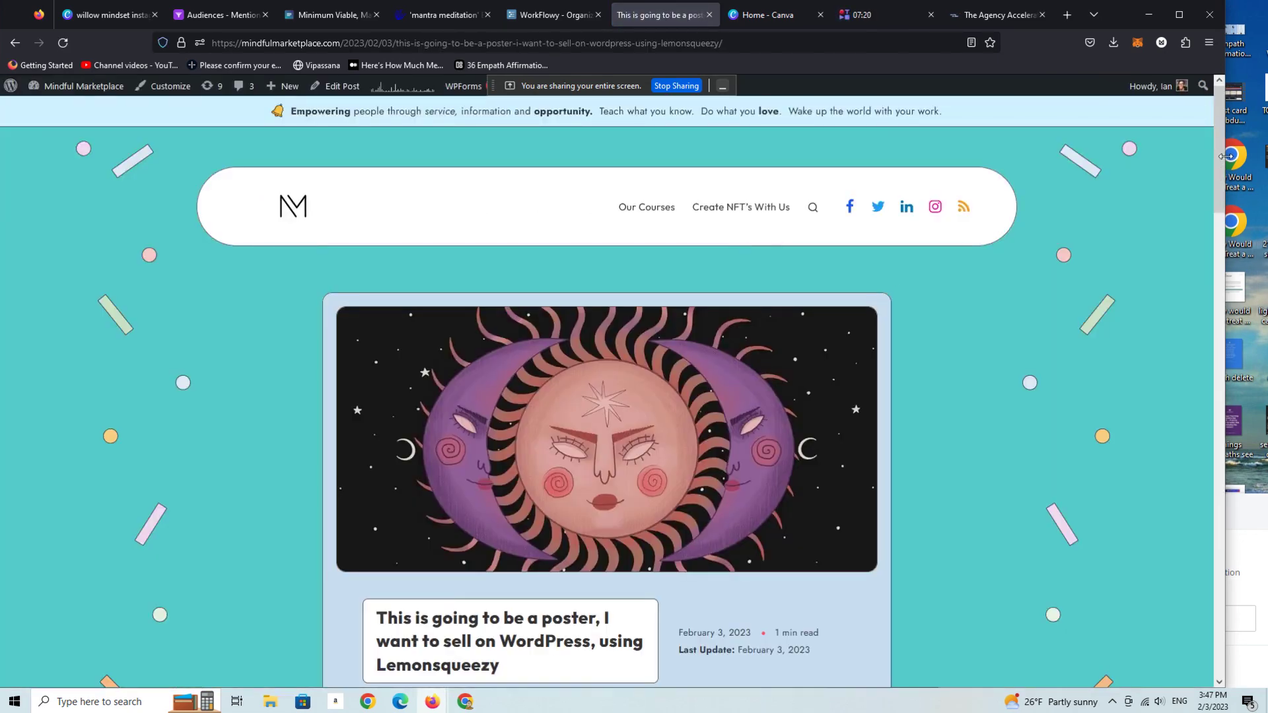
mouse_move(1219, 175)
left_mouse_down()
mouse_move(1218, 241)
mouse_move(1218, 152)
left_mouse_up()
left_click(341, 87)
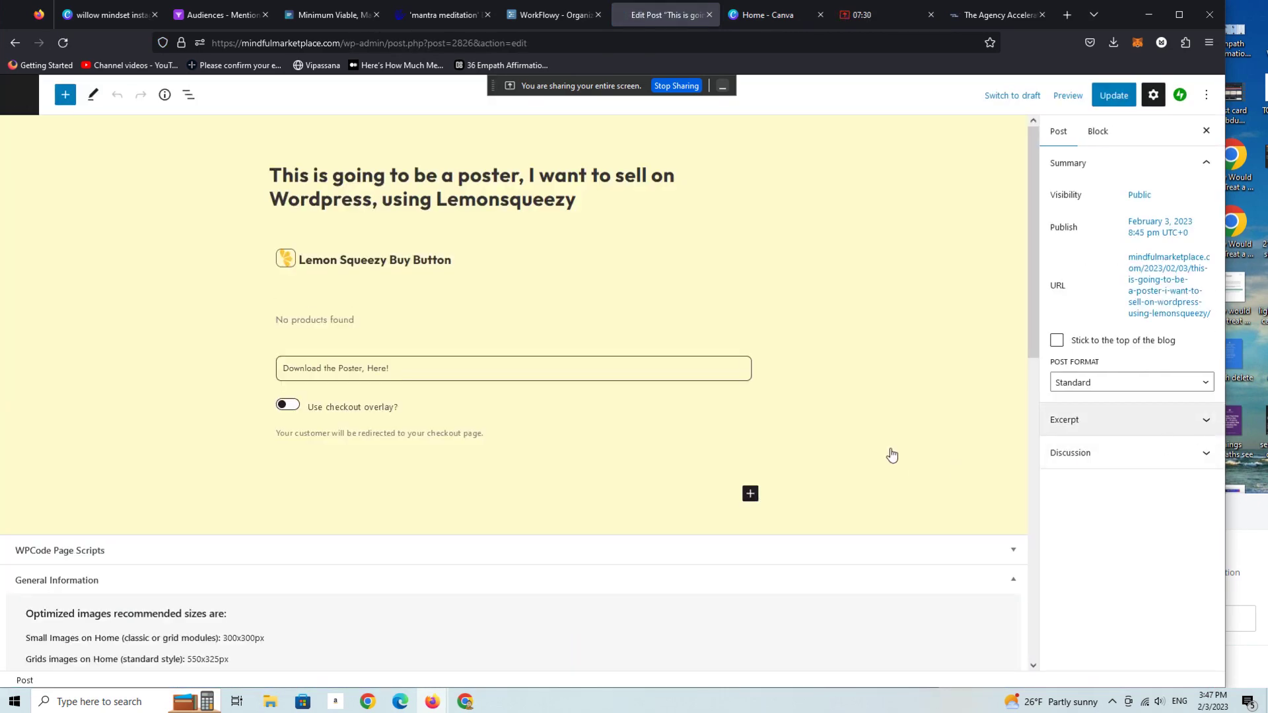
scroll(1030, 319, "down", 3)
scroll(1031, 319, "up", 3)
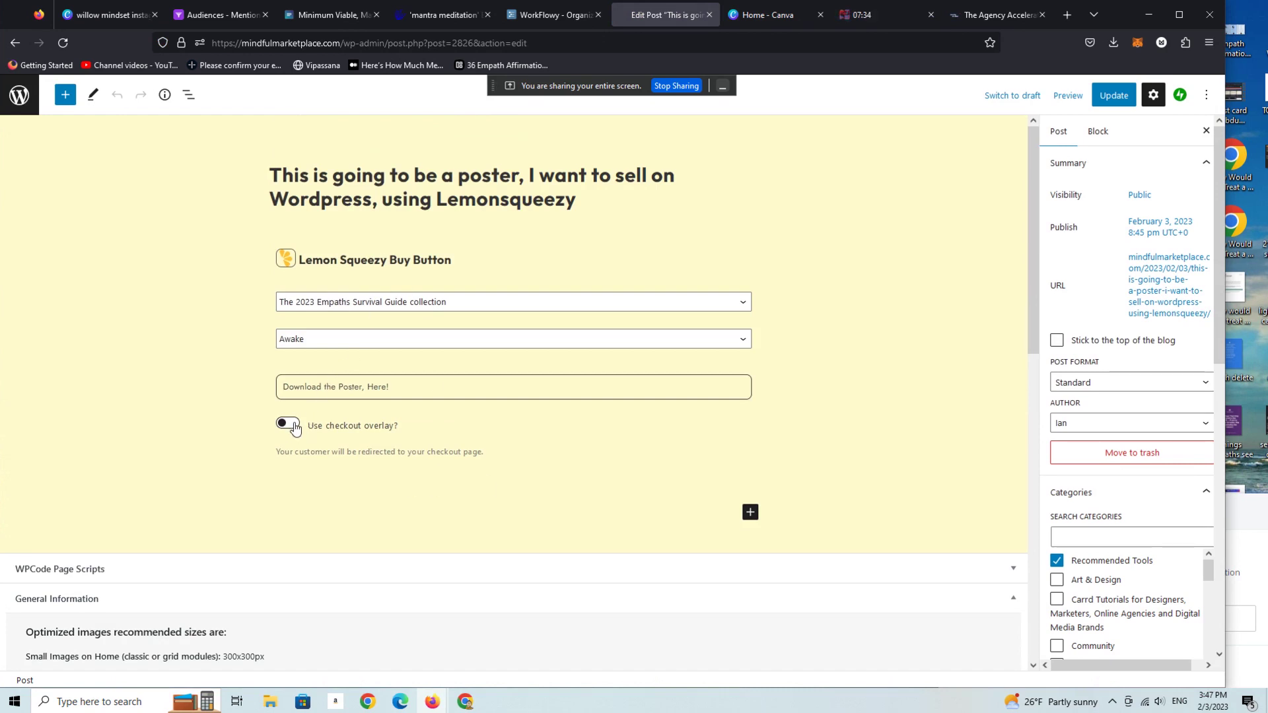
left_click(290, 423)
left_click(1105, 102)
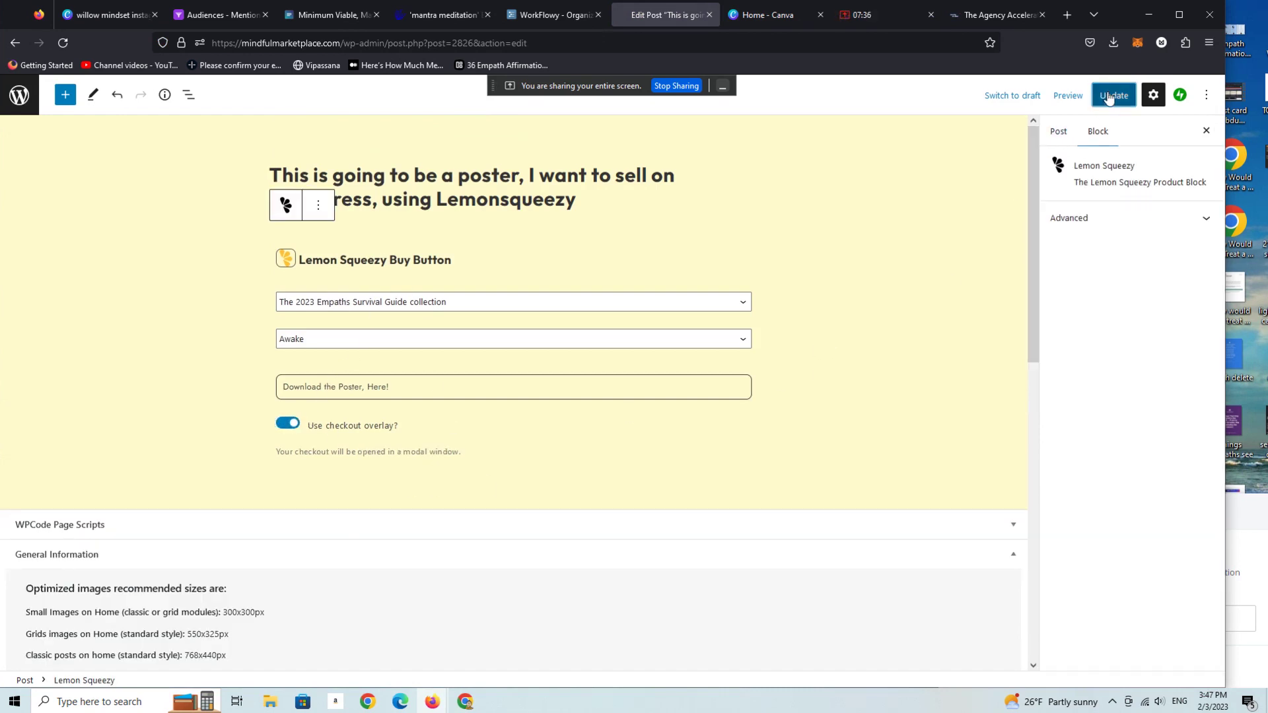
View the published post and try its 'Download the Poster' button.
left_click(119, 644)
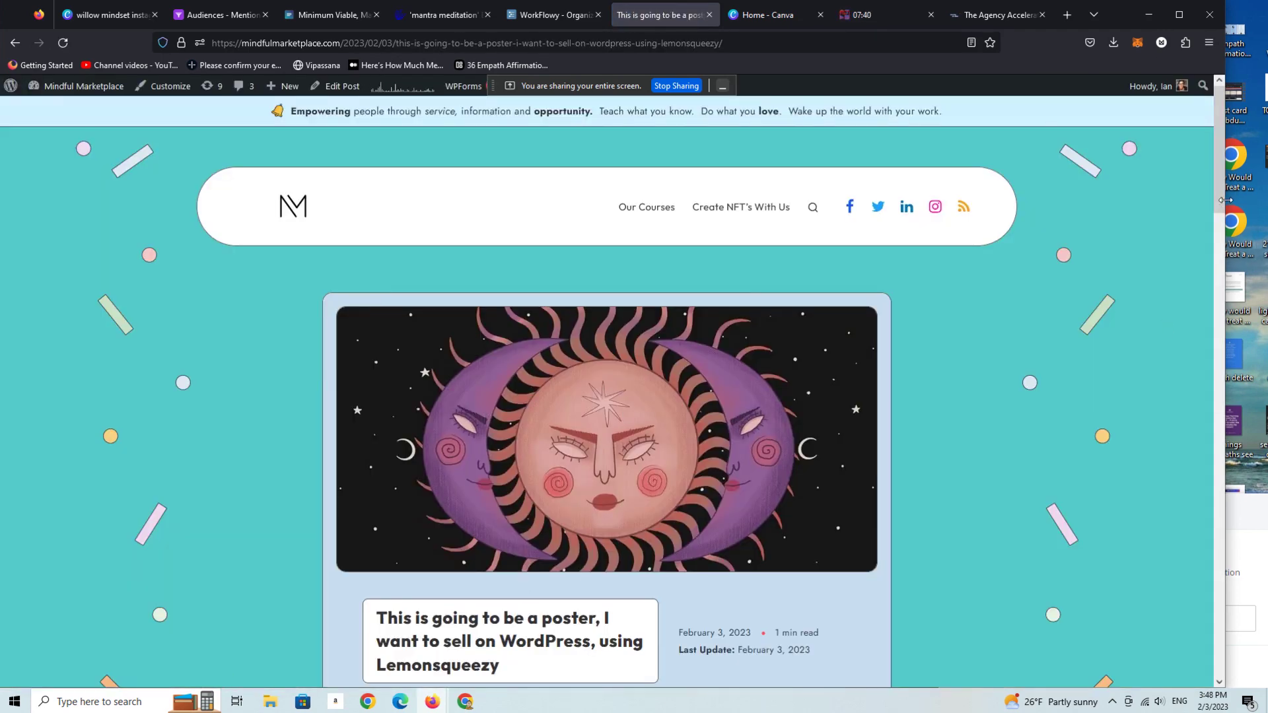
scroll(1213, 294, "down", 7)
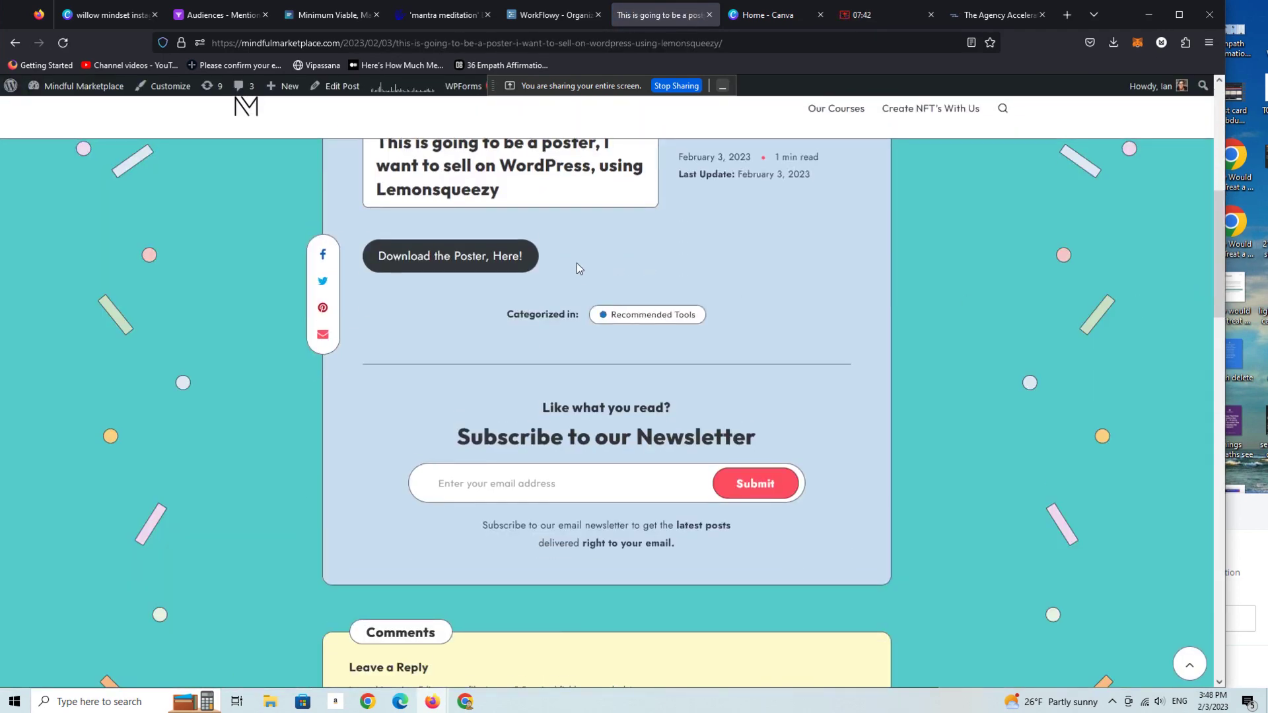
left_click(425, 268)
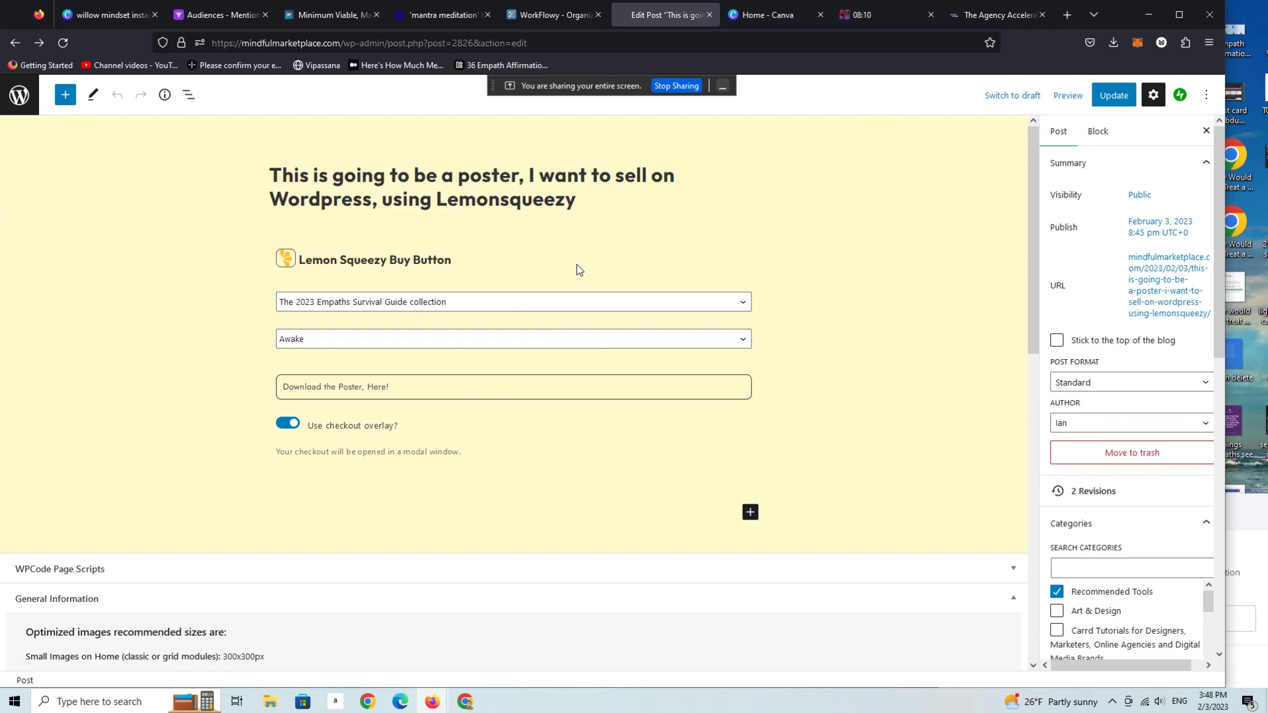
Switch to The Agency Accelerator tab and scroll down its Pathwright course list.
left_click(1001, 20)
left_click_drag(1219, 144, 1202, 325)
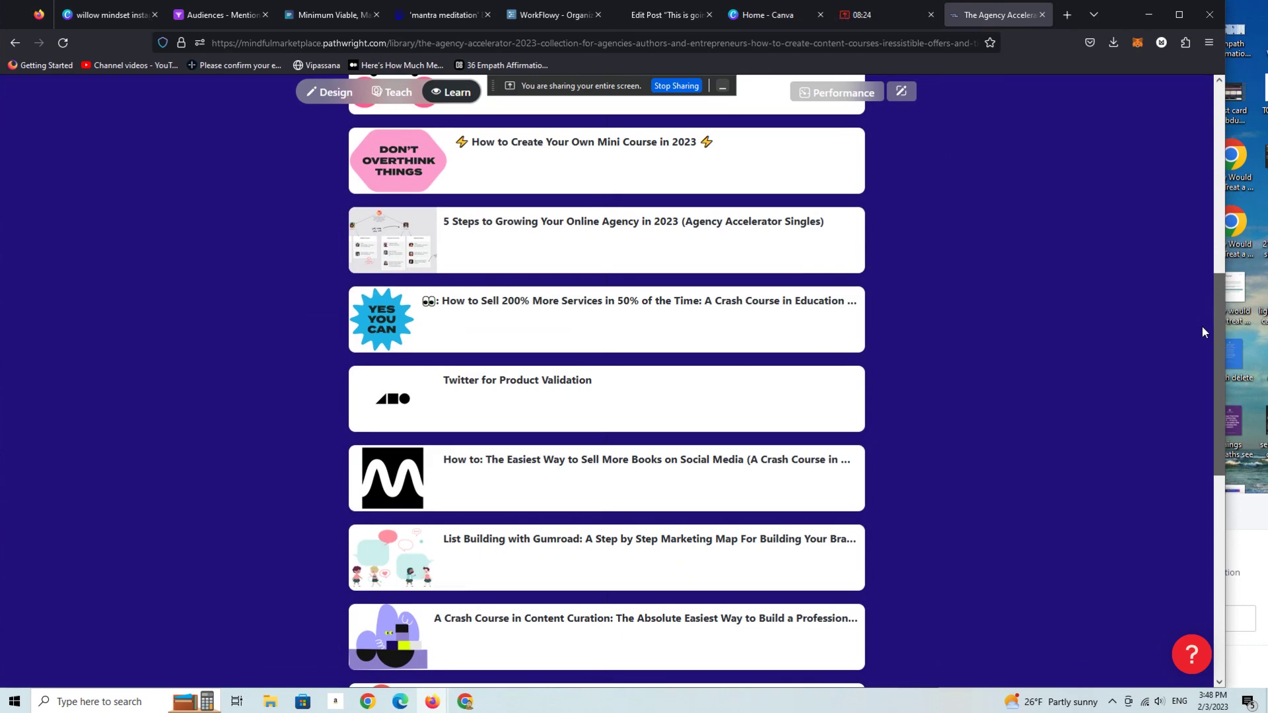
scroll(1202, 326, "down", 3)
scroll(1199, 379, "up", 13)
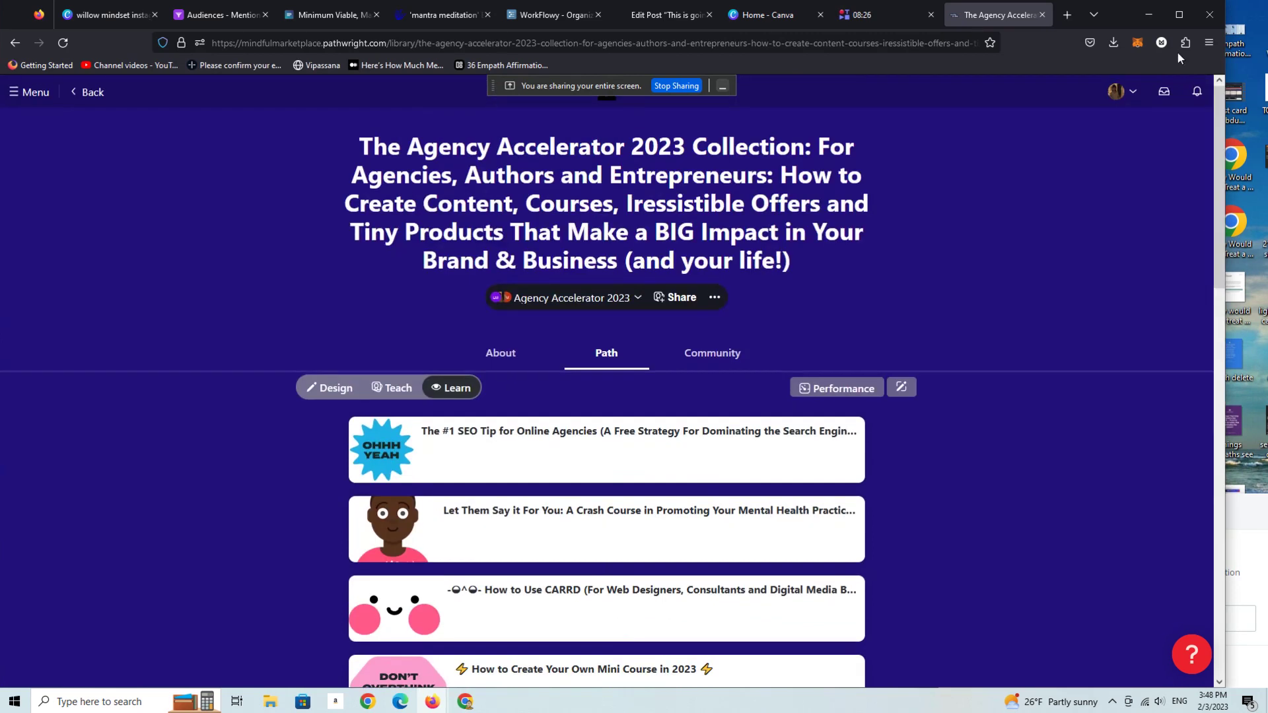